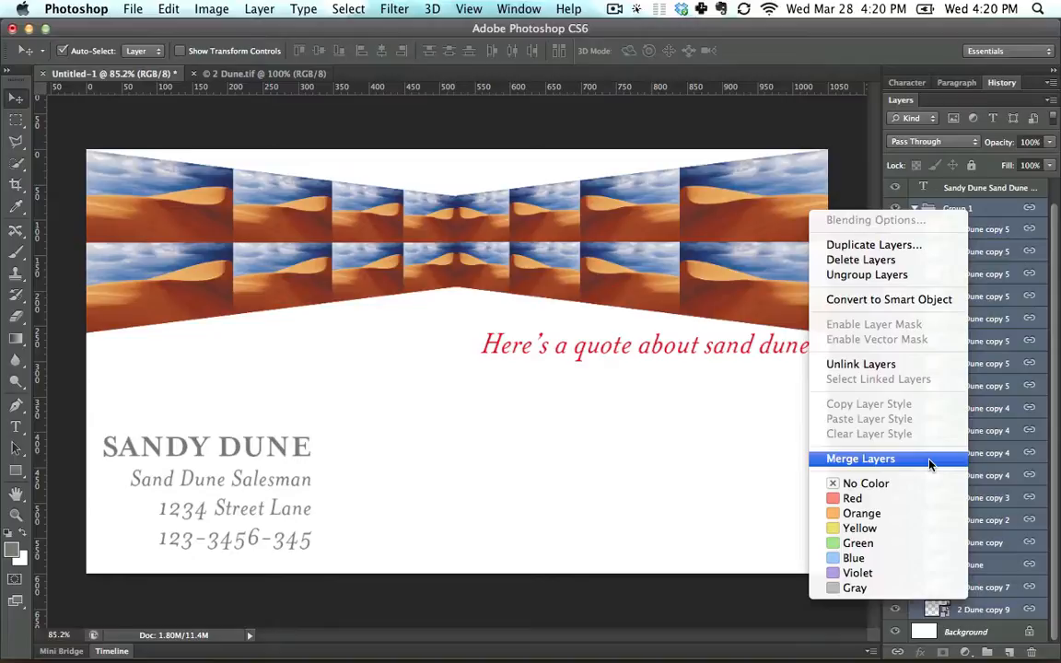
- Merge the selected group and its linked dune tile layers into a single layer
{"action": "left_click", "coordinate": [930, 459]}
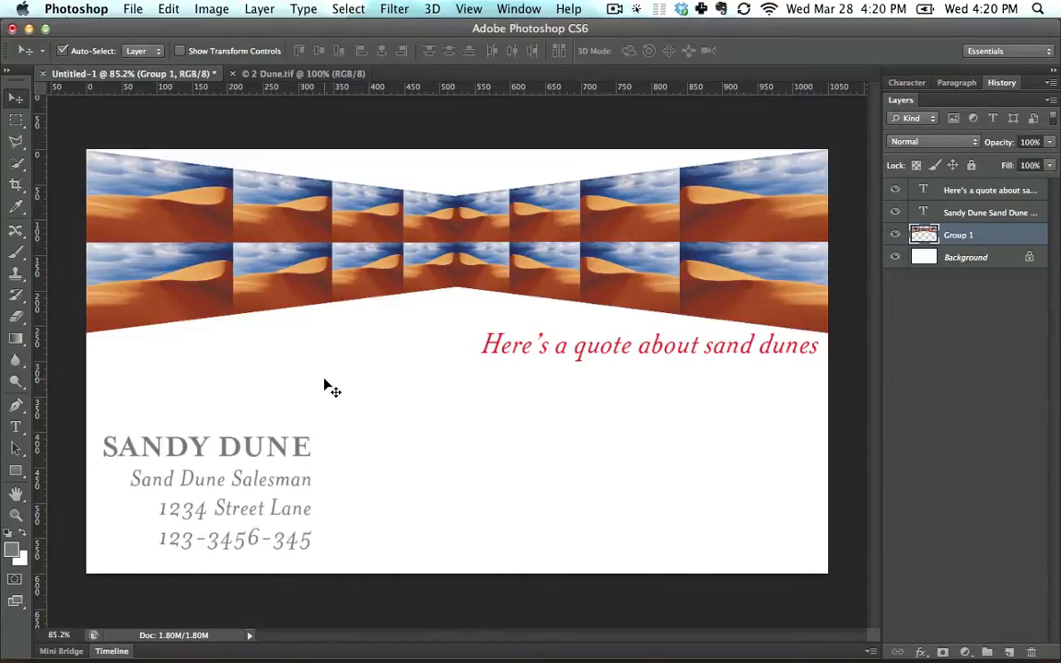
{"action": "mouse_move", "coordinate": [360, 220]}
{"action": "left_mouse_down"}
{"action": "mouse_move", "coordinate": [359, 308]}
{"action": "mouse_move", "coordinate": [356, 223]}
{"action": "left_mouse_up"}
{"action": "left_click_drag", "start_coordinate": [402, 301], "coordinate": [402, 261]}
- Make a rectangular marquee selection around the two middle columns of dune tiles
{"action": "left_click", "coordinate": [16, 119]}
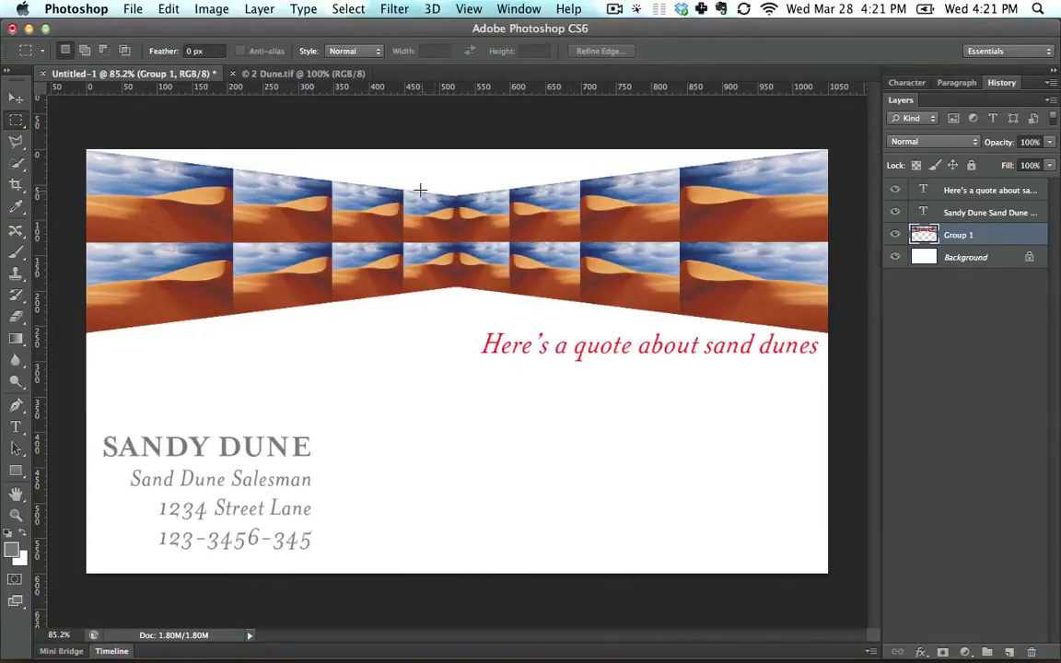
{"action": "left_click_drag", "start_coordinate": [403, 184], "coordinate": [509, 311]}
{"action": "left_click", "coordinate": [16, 97]}
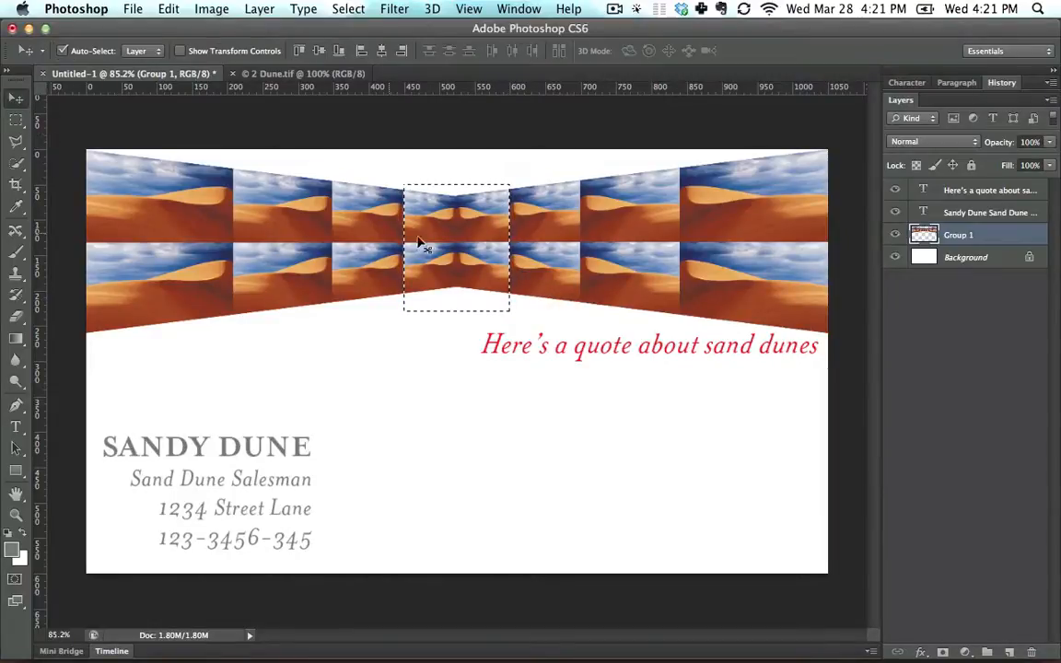
{"action": "left_click_drag", "start_coordinate": [451, 267], "coordinate": [730, 467]}
{"action": "key", "text": "super+d"}
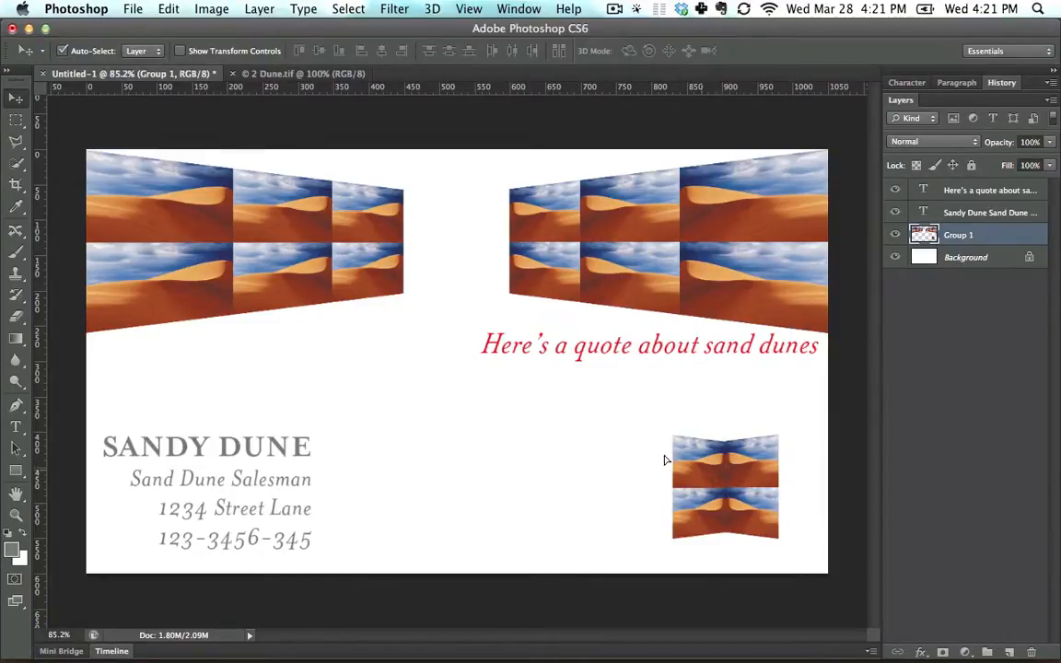
{"action": "left_click_drag", "start_coordinate": [721, 483], "coordinate": [586, 382]}
{"action": "key", "text": "super+z"}
{"action": "key", "text": "alt+super+z"}
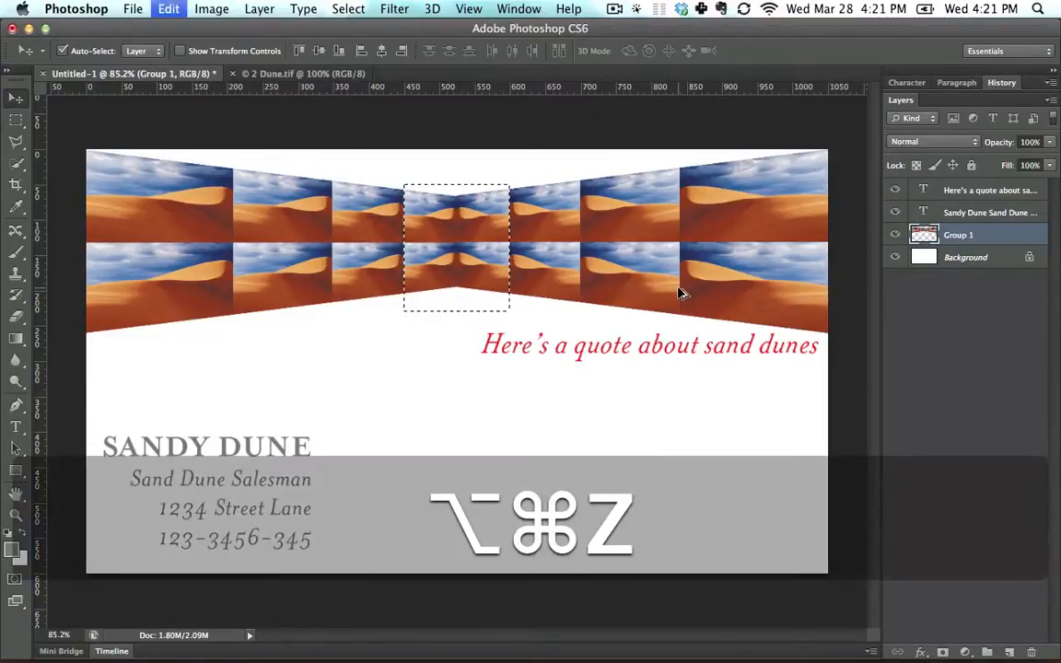
- Move the selected middle dune tiles into the empty area below the quote and clear the selection
{"action": "key", "text": "m"}
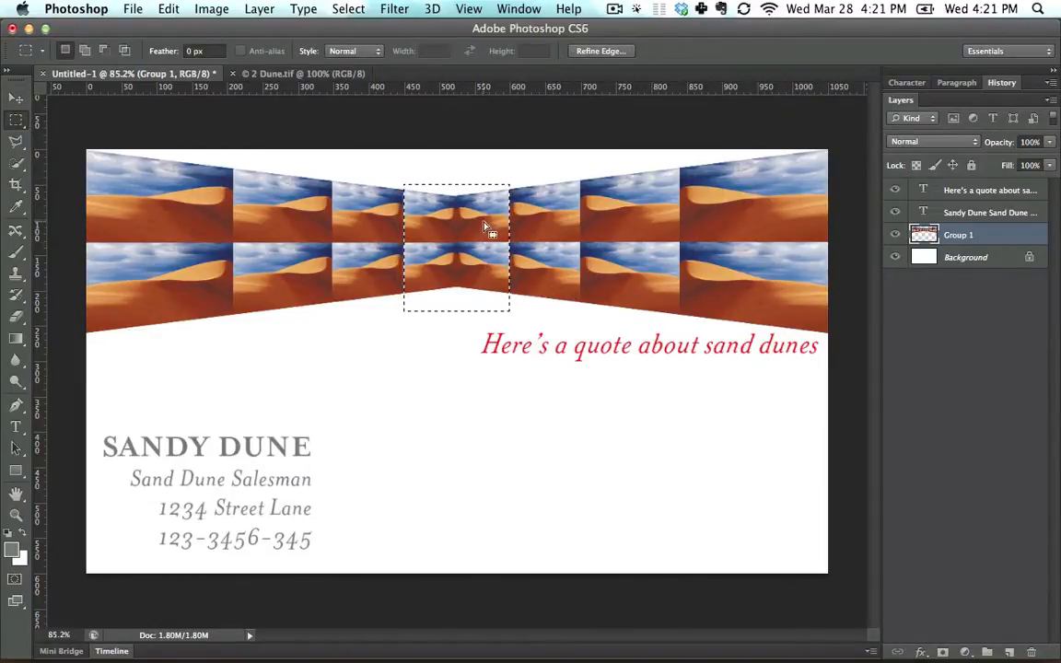
{"action": "left_click", "coordinate": [15, 99]}
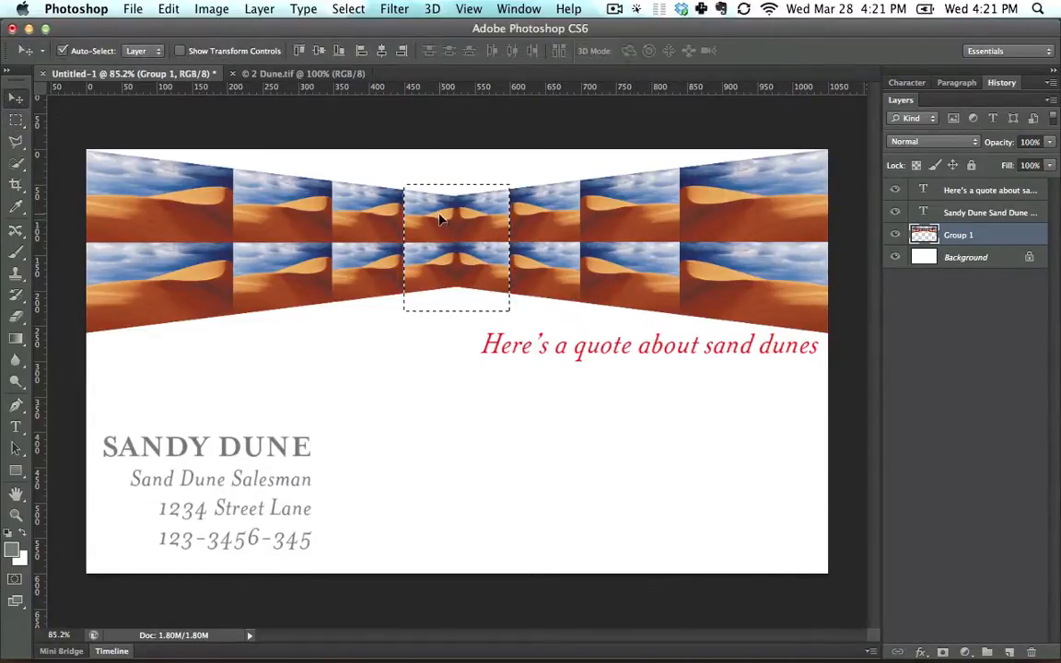
{"action": "left_click_drag", "start_coordinate": [459, 222], "coordinate": [648, 457]}
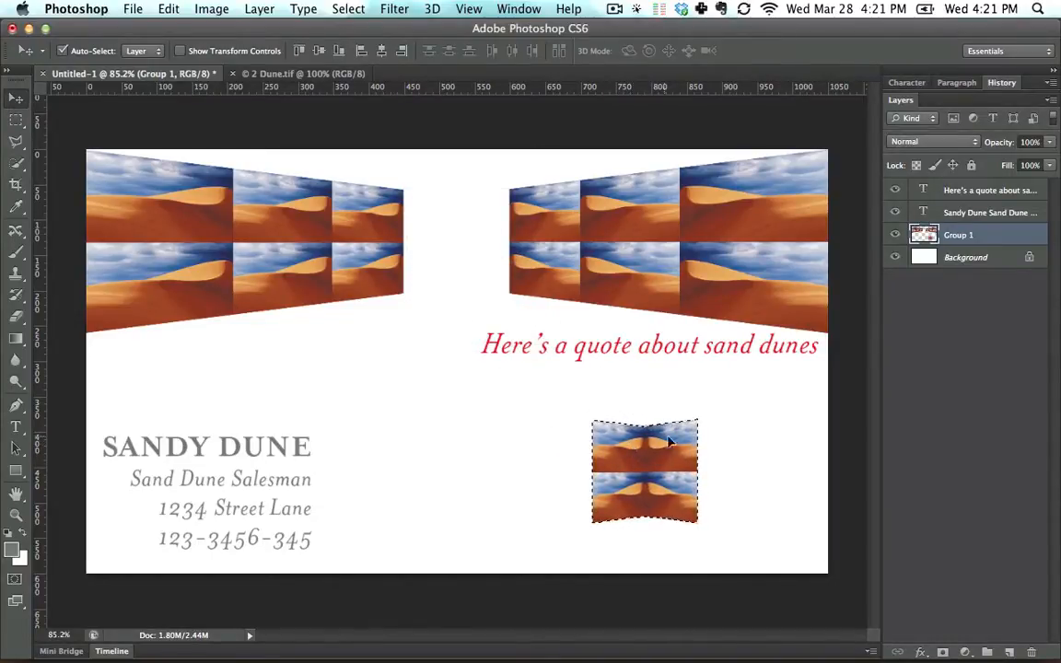
{"action": "left_click", "coordinate": [166, 9]}
{"action": "mouse_move", "coordinate": [341, 9]}
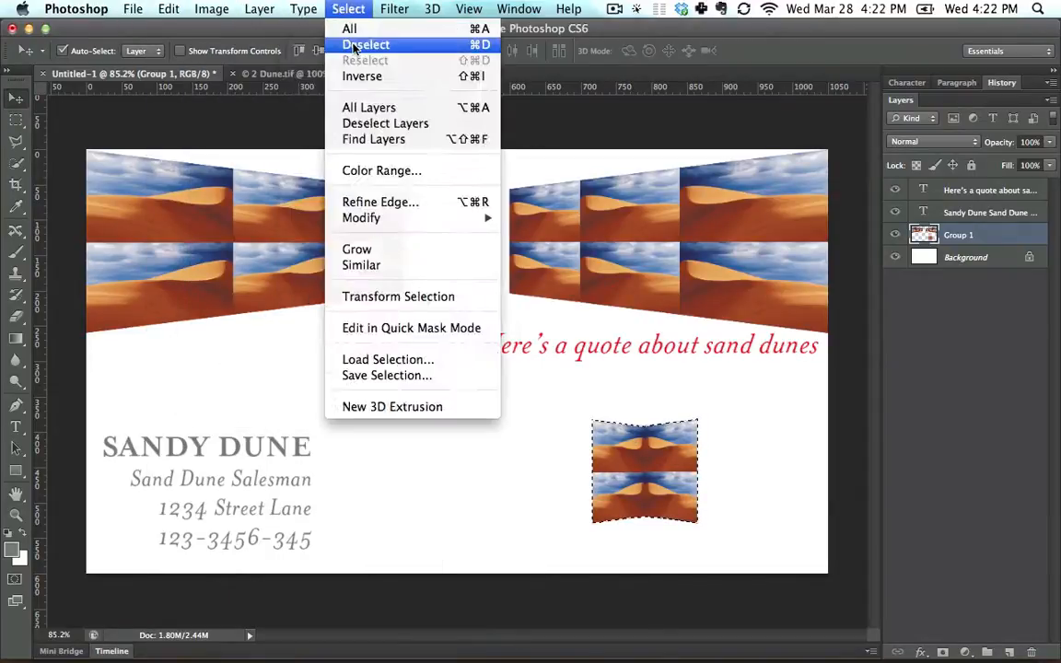
{"action": "left_click", "coordinate": [354, 46]}
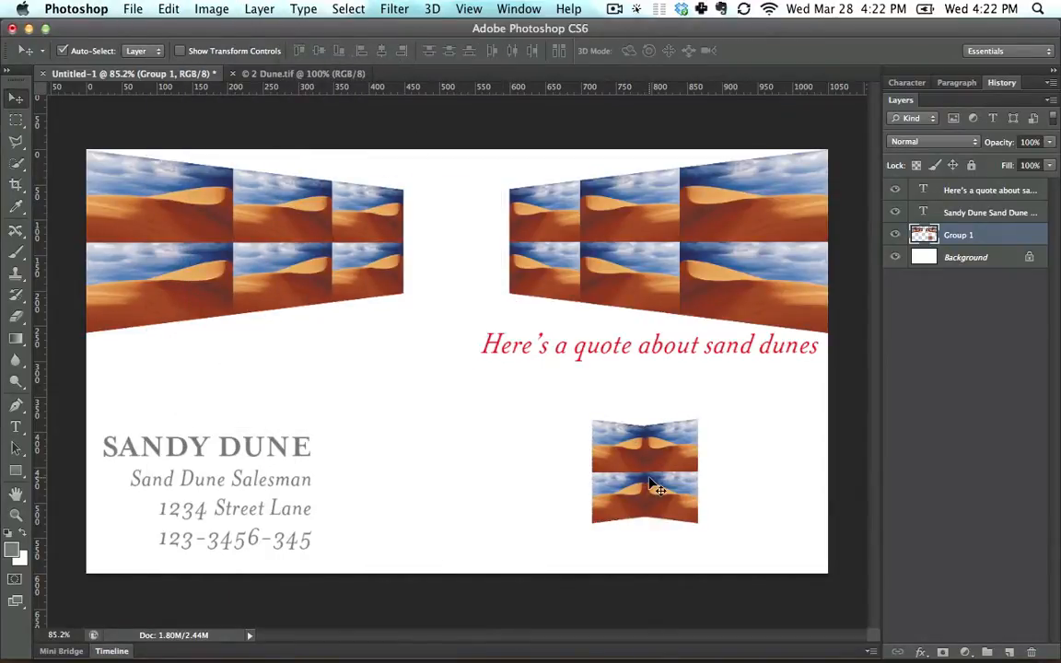
{"action": "left_click_drag", "start_coordinate": [651, 480], "coordinate": [551, 453]}
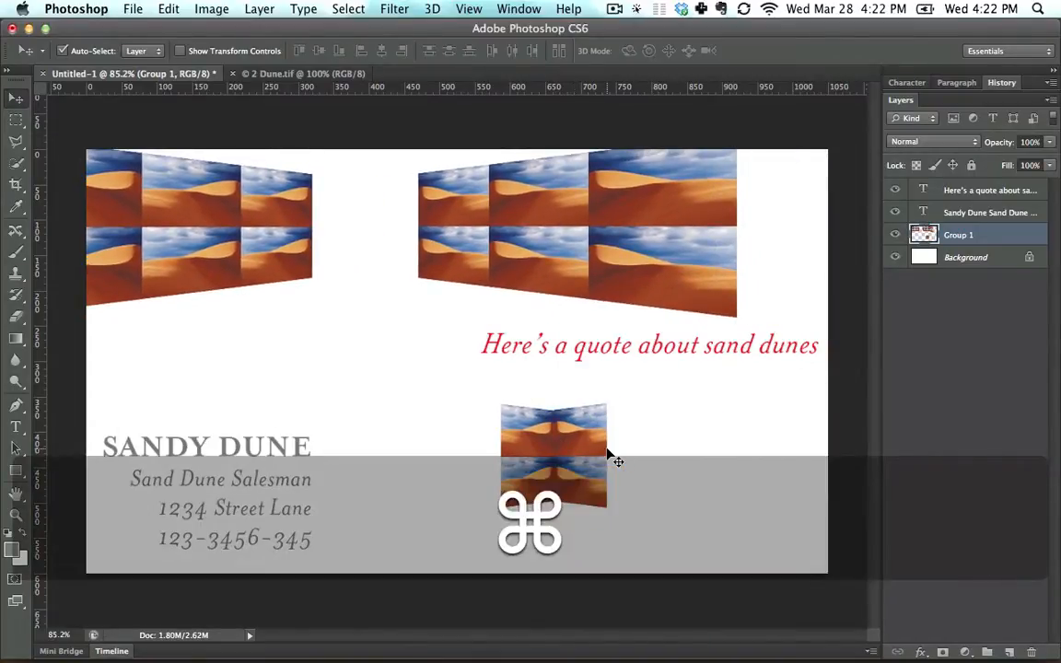
{"action": "key", "text": "super+z"}
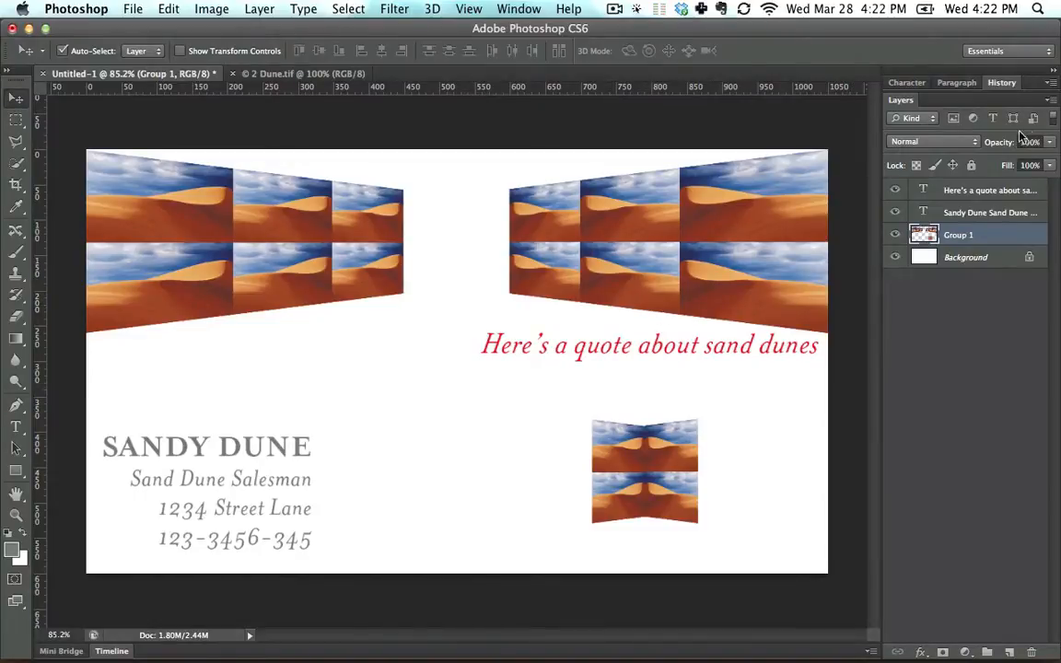
- Set the layer thumbnails to the largest size
{"action": "left_click", "coordinate": [1052, 103]}
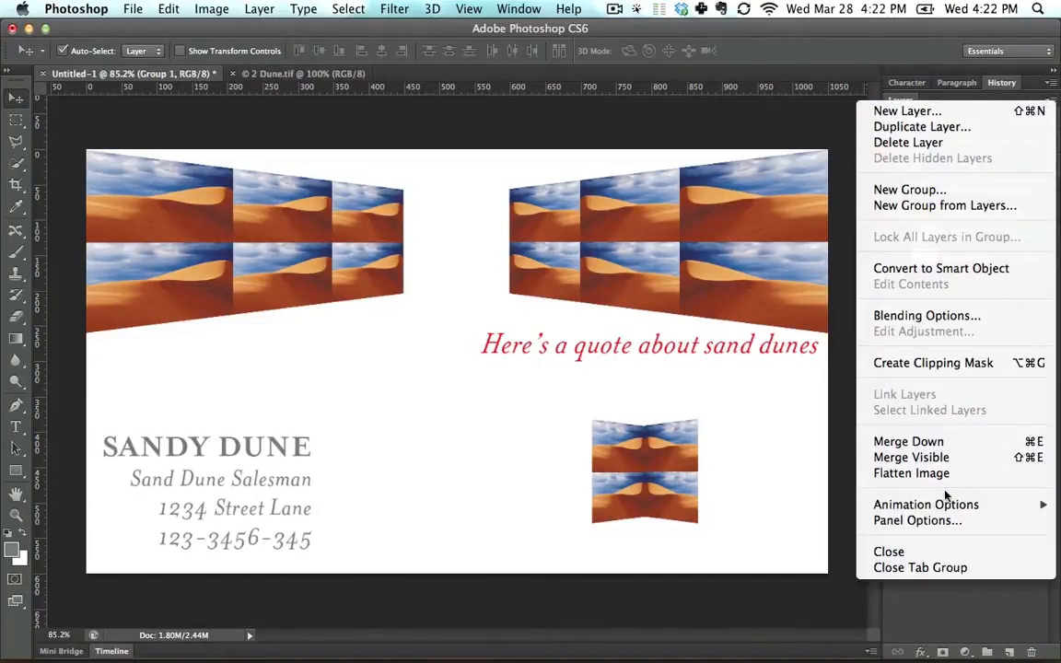
{"action": "left_click", "coordinate": [955, 521]}
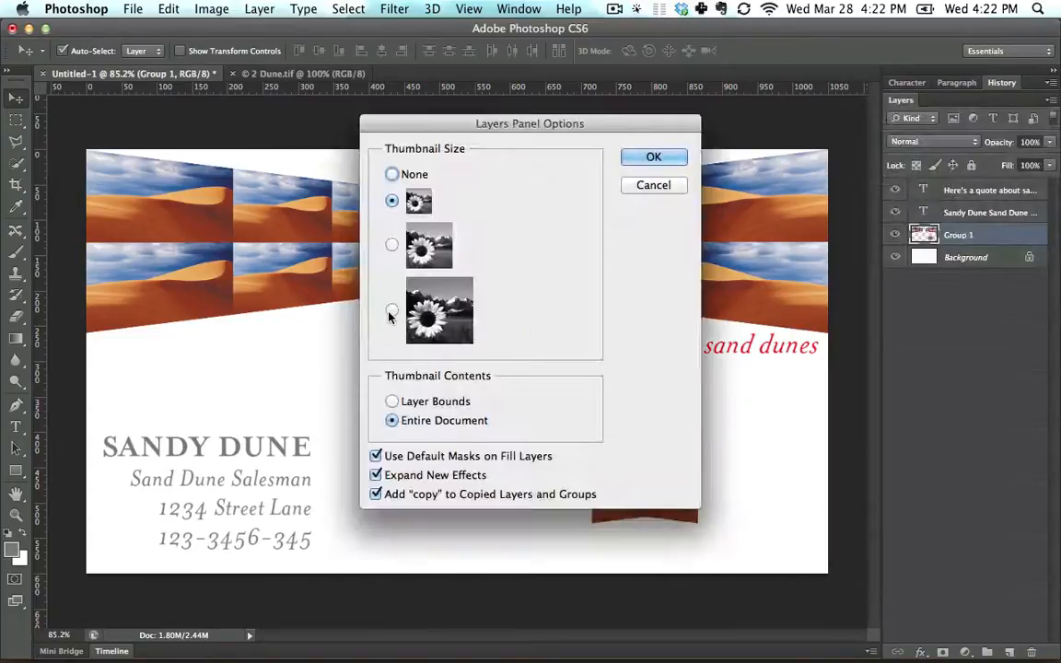
{"action": "left_click", "coordinate": [391, 310]}
{"action": "left_click", "coordinate": [642, 166]}
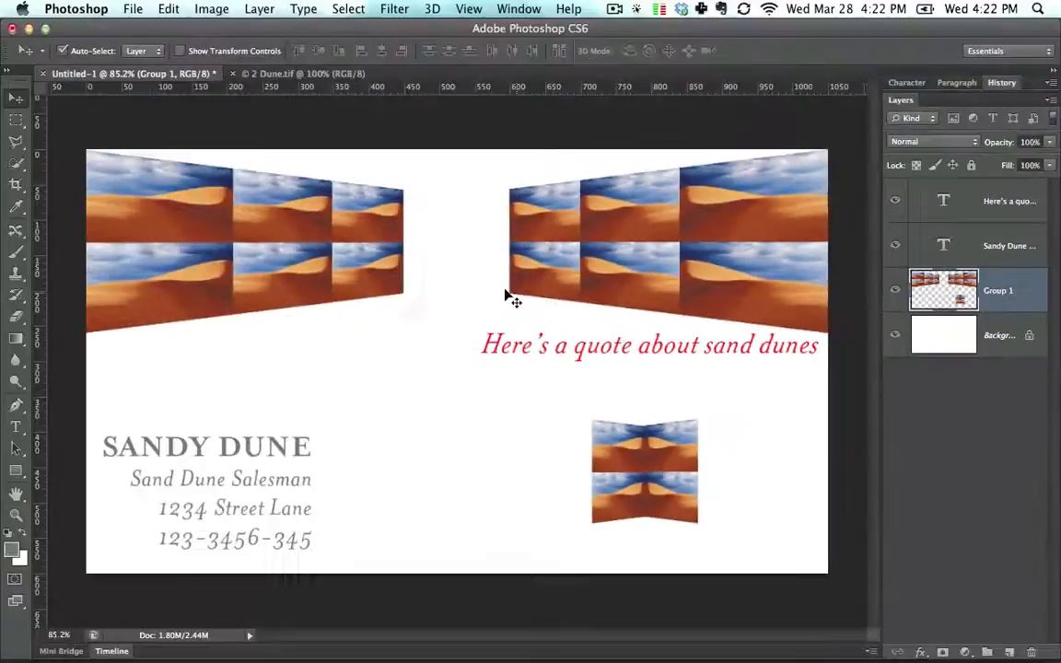
{"action": "mouse_move", "coordinate": [645, 264]}
{"action": "left_mouse_down"}
{"action": "mouse_move", "coordinate": [551, 267]}
{"action": "mouse_move", "coordinate": [632, 268]}
{"action": "left_mouse_up"}
{"action": "key", "text": "super+z"}
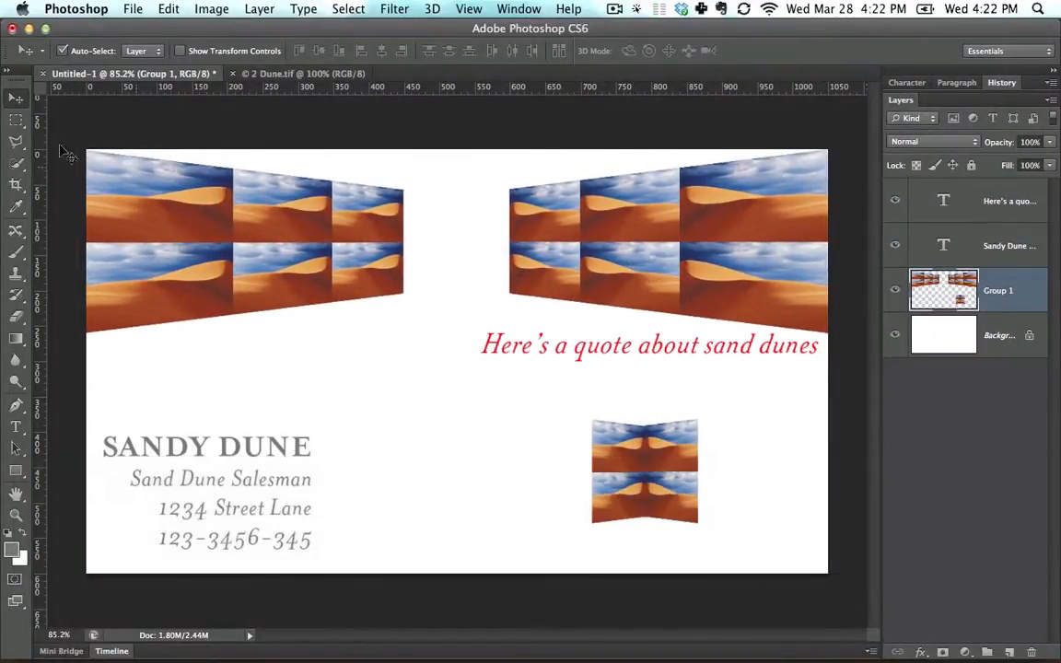
- Cut the separated block of dune tiles onto its own layer and place it in the empty area below the quote
{"action": "left_click", "coordinate": [17, 121]}
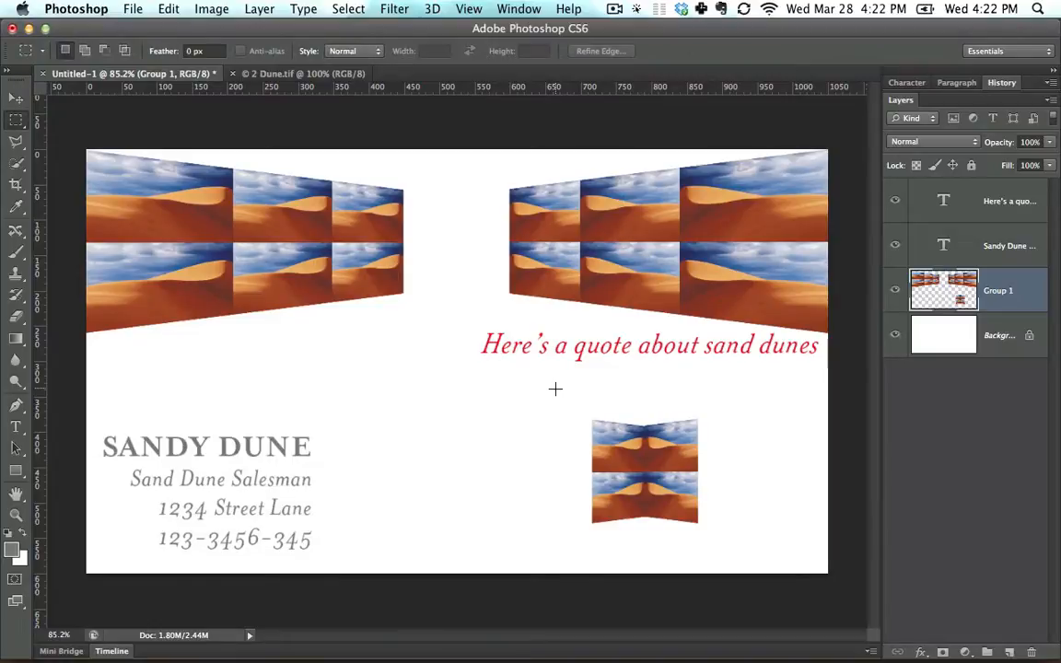
{"action": "left_click_drag", "start_coordinate": [553, 387], "coordinate": [740, 550]}
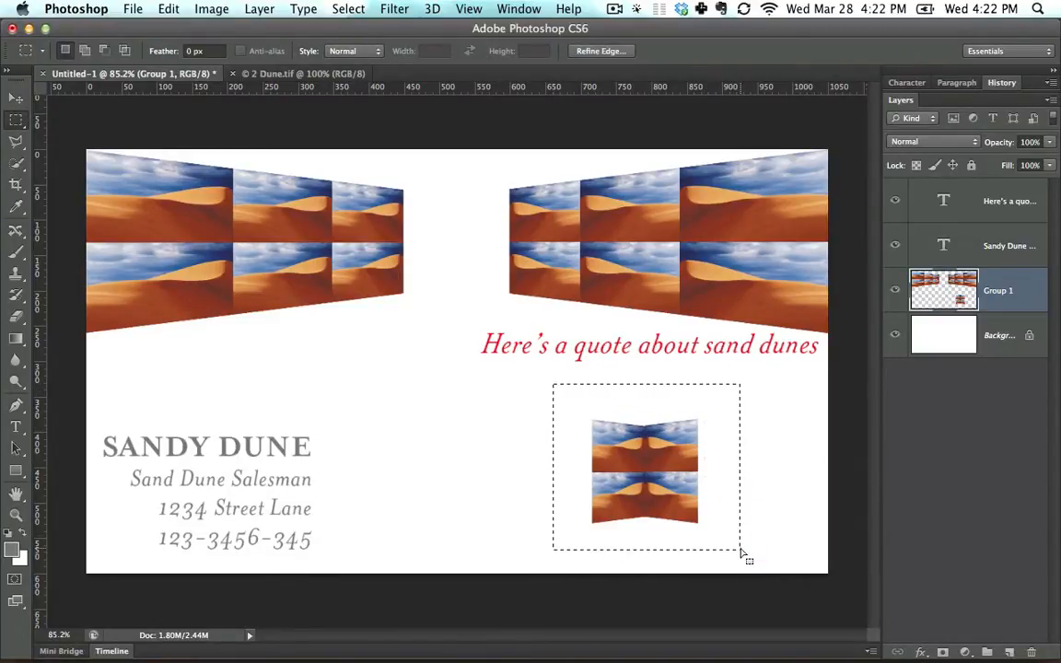
{"action": "key", "text": "super+x"}
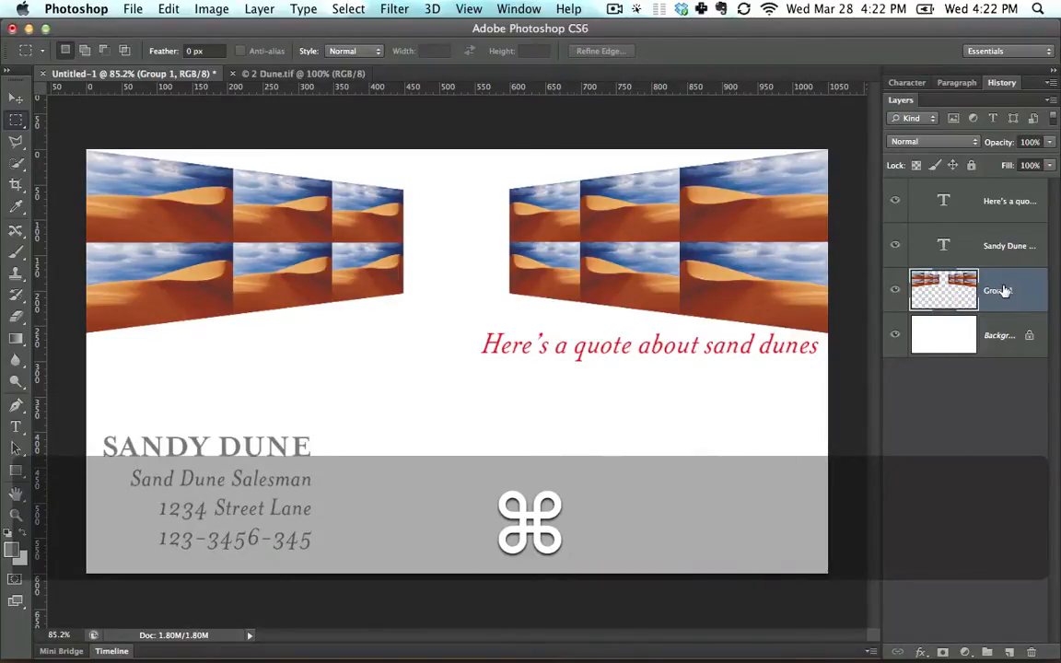
{"action": "key", "text": "super+v"}
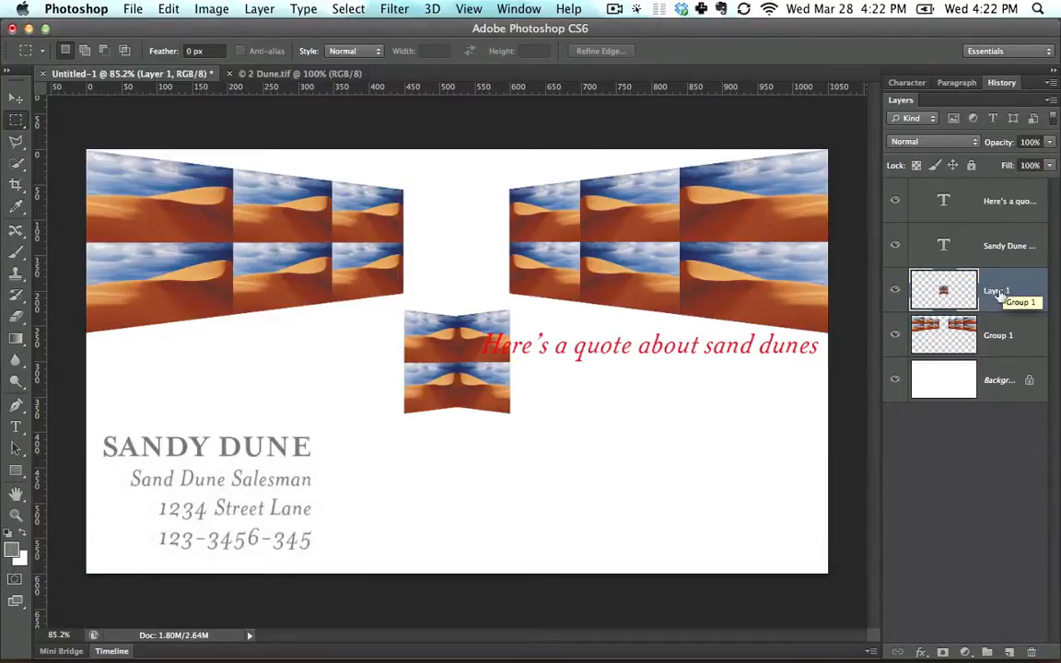
{"action": "left_click", "coordinate": [16, 97]}
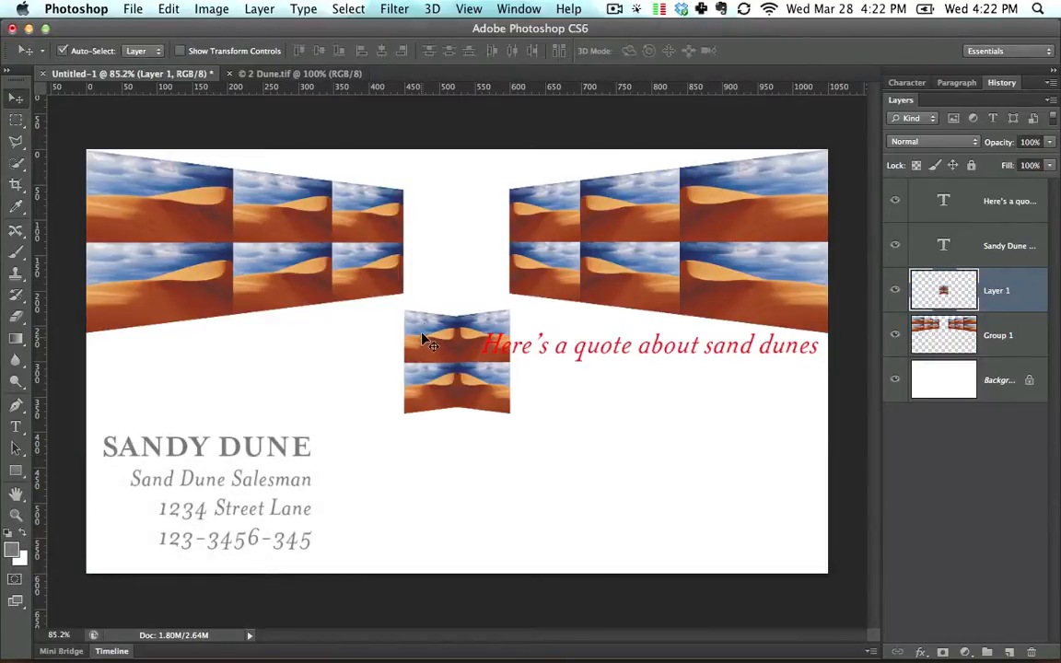
{"action": "left_click_drag", "start_coordinate": [424, 340], "coordinate": [491, 450]}
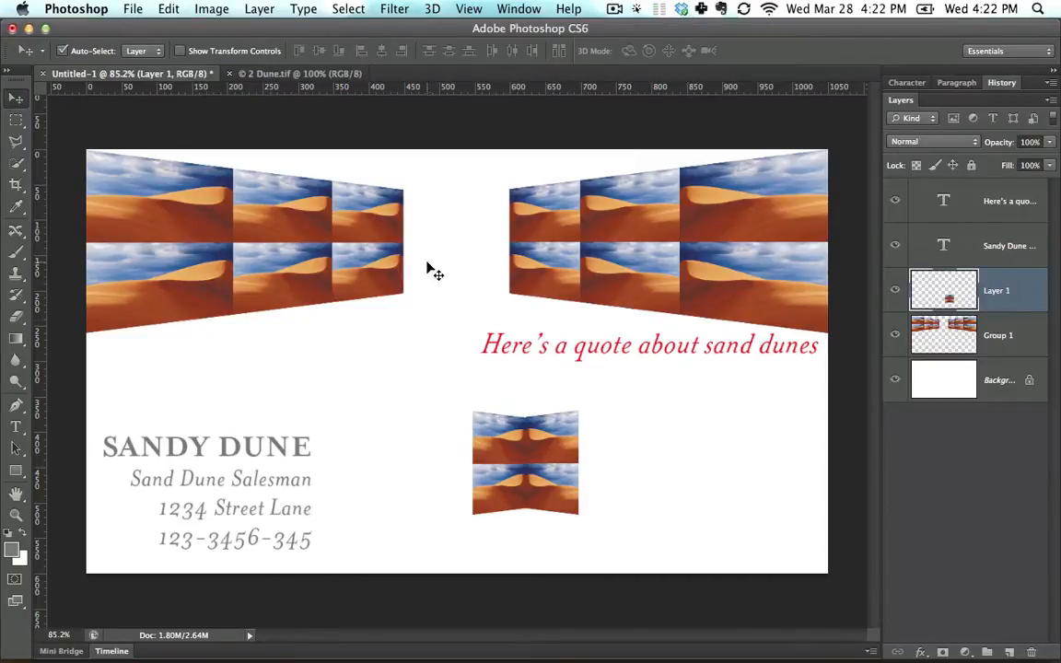
- Try to copy the lower innermost tile of the left dune wing with Layer 1 active, and clear the selection
{"action": "left_click", "coordinate": [16, 120]}
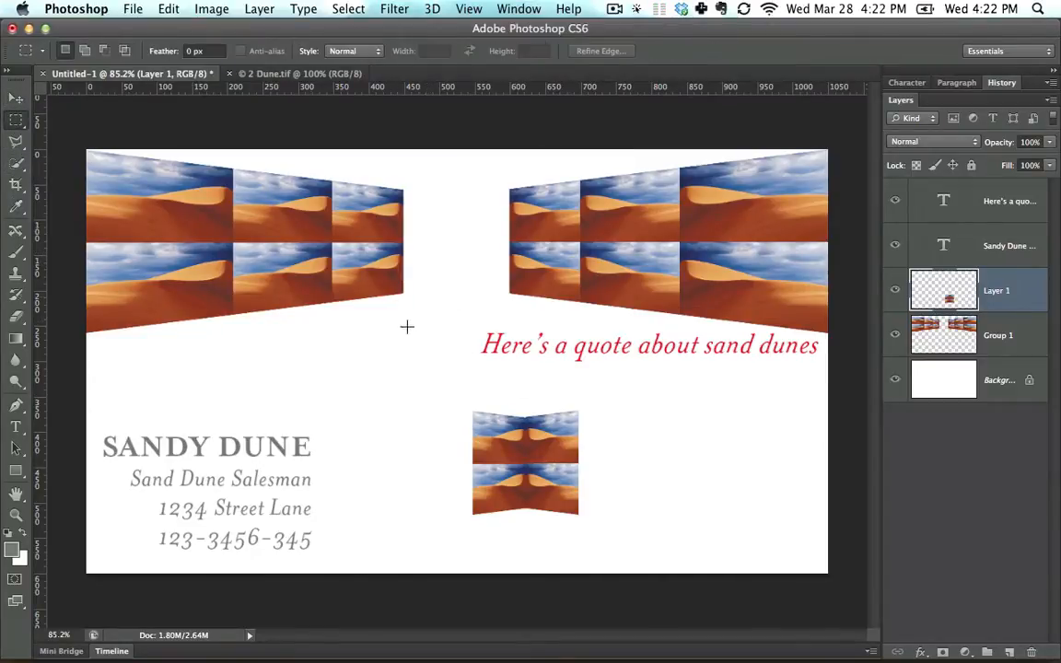
{"action": "left_click_drag", "start_coordinate": [436, 335], "coordinate": [328, 237]}
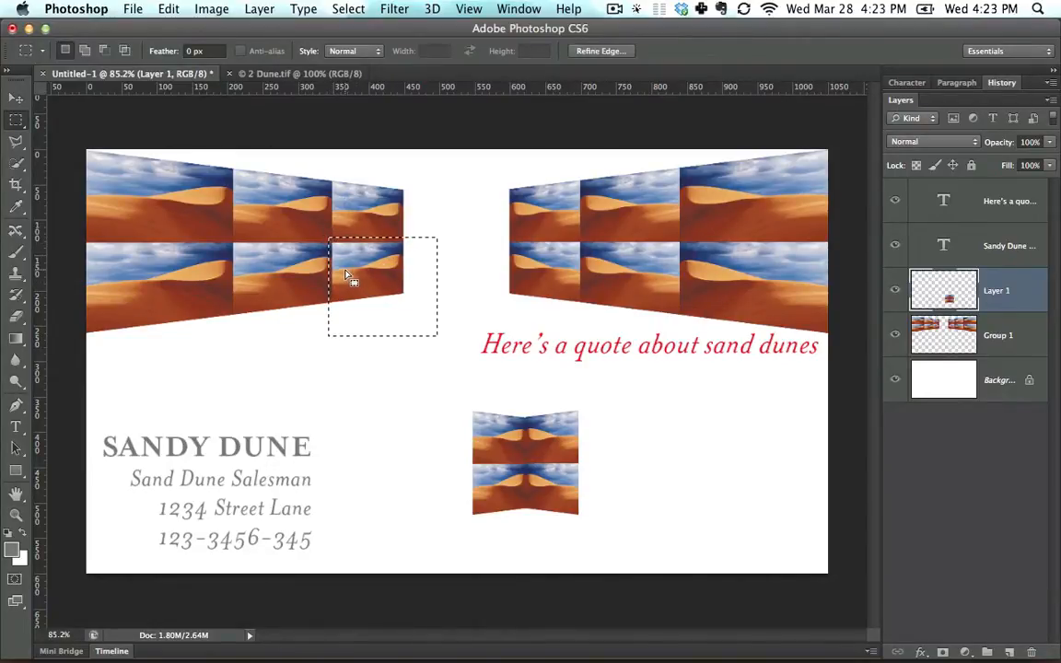
{"action": "key", "text": "super+c"}
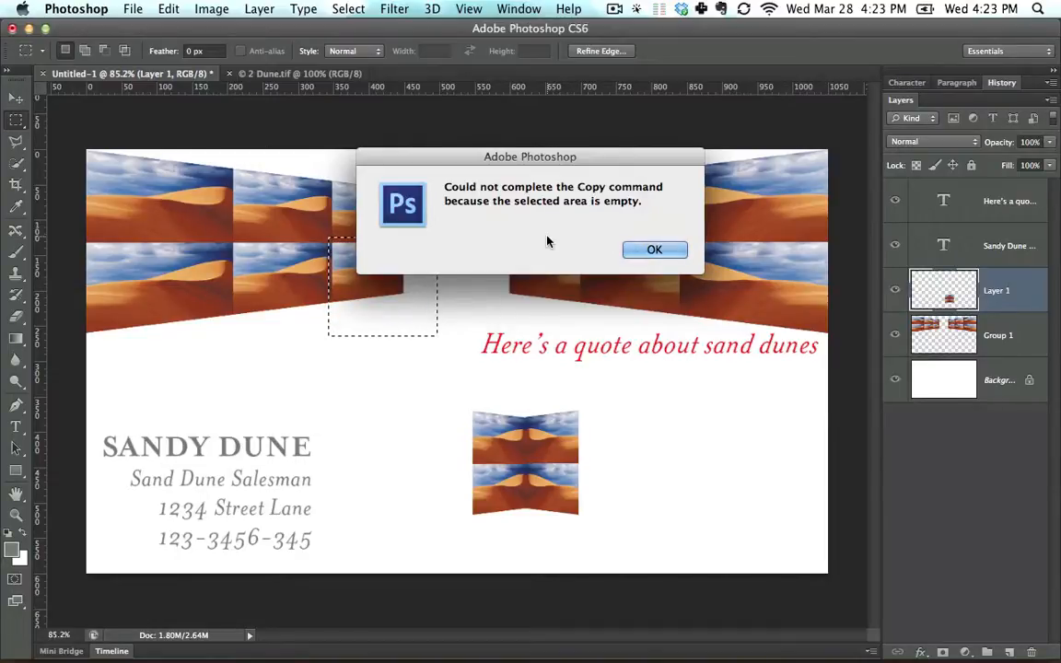
{"action": "left_click", "coordinate": [670, 250]}
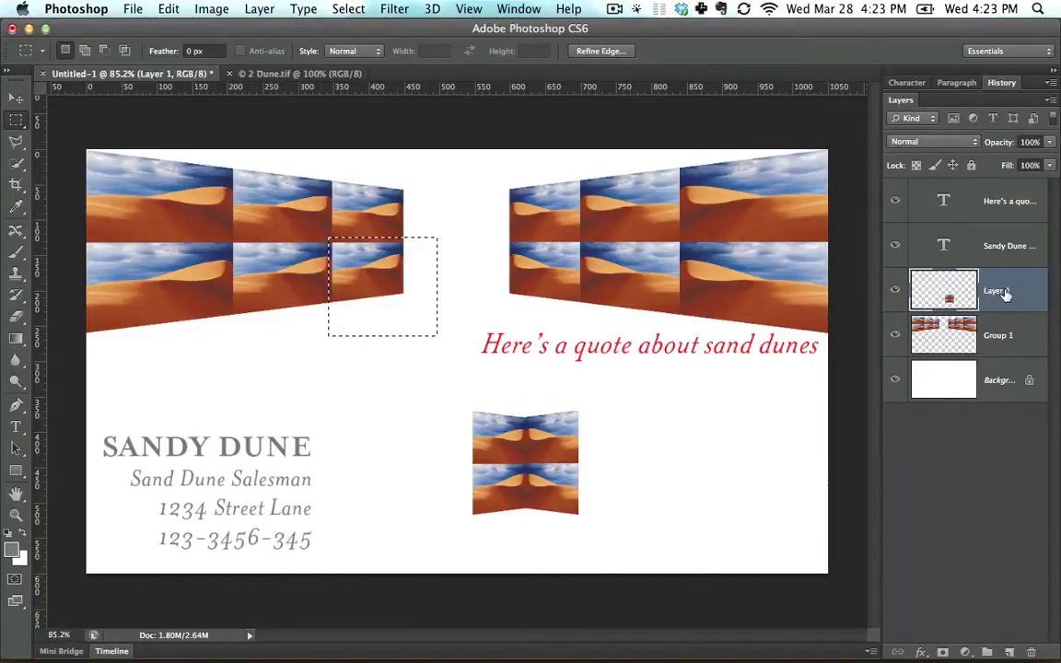
{"action": "left_click", "coordinate": [633, 199]}
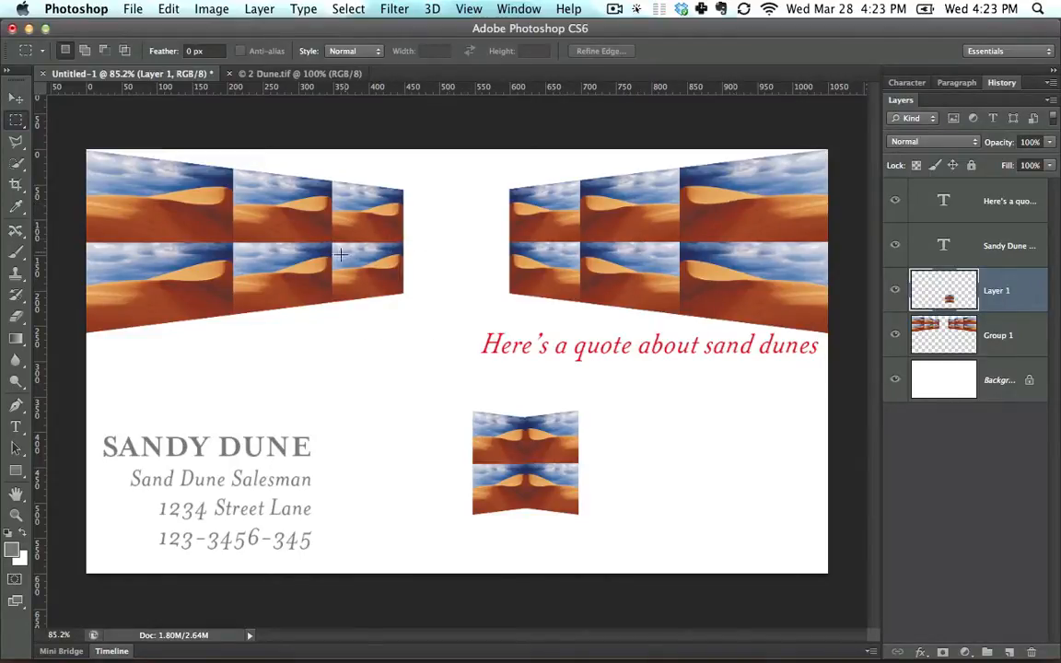
- Select the lower innermost tile of the left dune wing and cut it from the Group 1 layer onto a new layer
{"action": "left_click_drag", "start_coordinate": [327, 240], "coordinate": [425, 313]}
{"action": "key", "text": "super+c"}
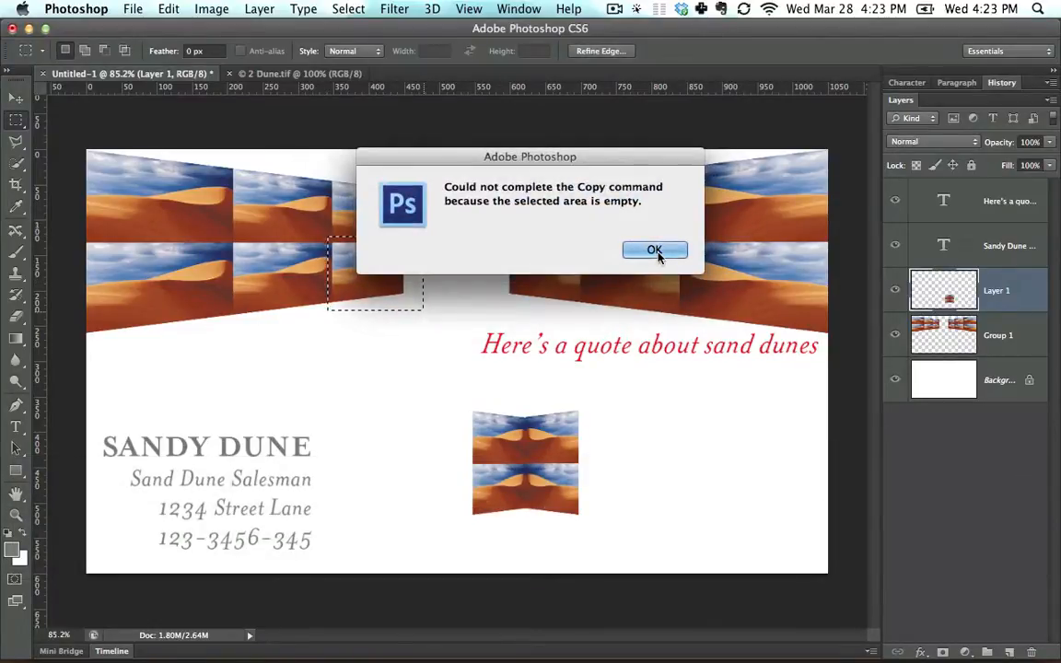
{"action": "left_click", "coordinate": [656, 249]}
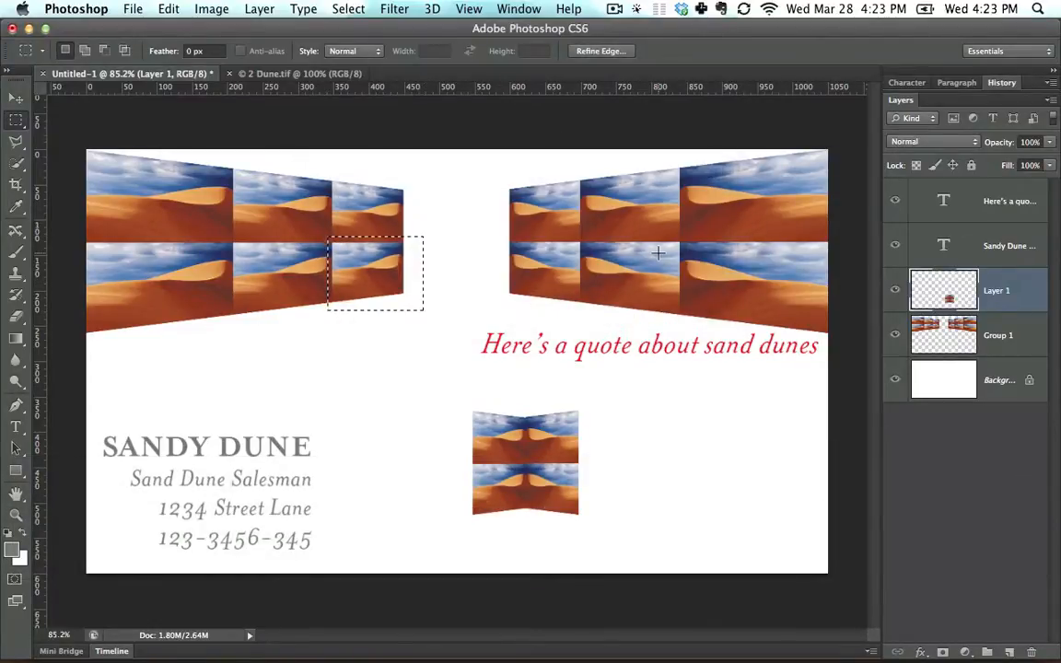
{"action": "left_click", "coordinate": [15, 100]}
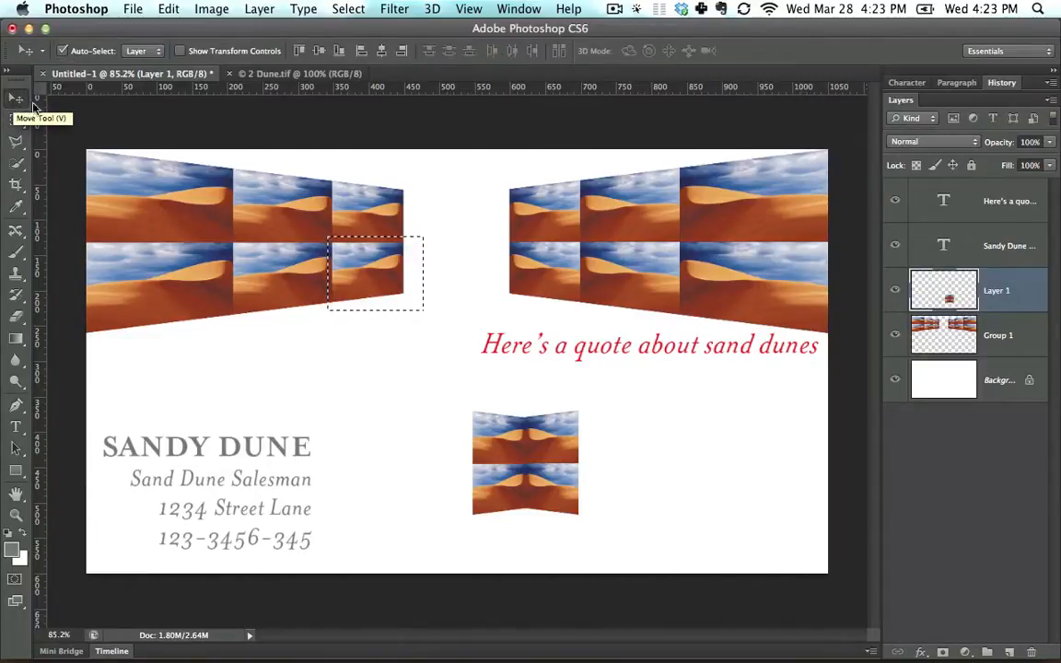
{"action": "left_click", "coordinate": [595, 221]}
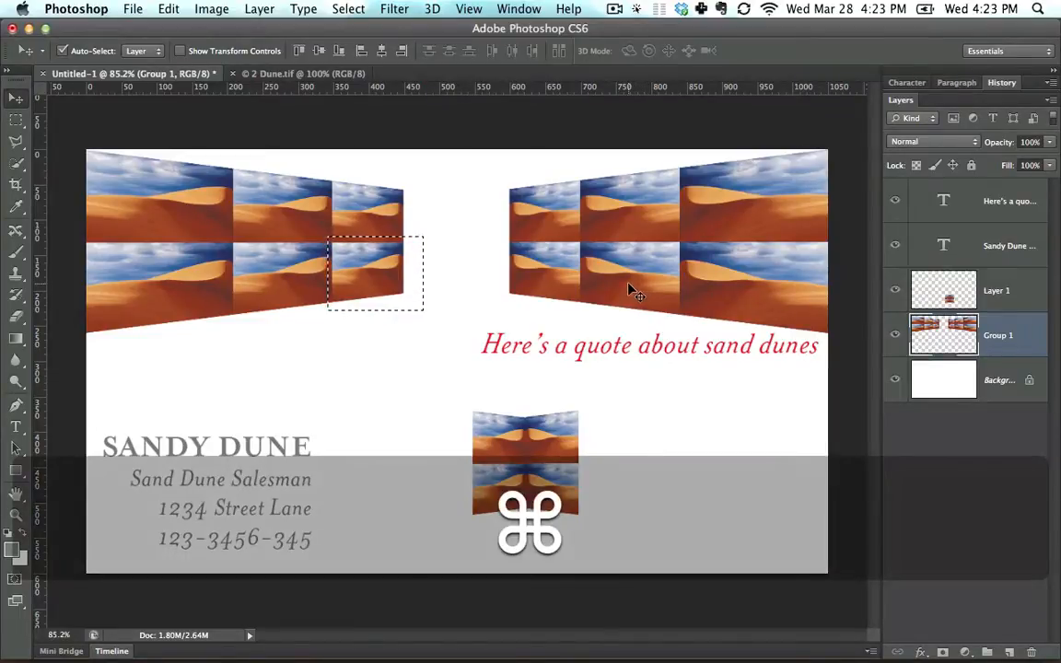
{"action": "key", "text": "super+x"}
{"action": "key", "text": "super+v"}
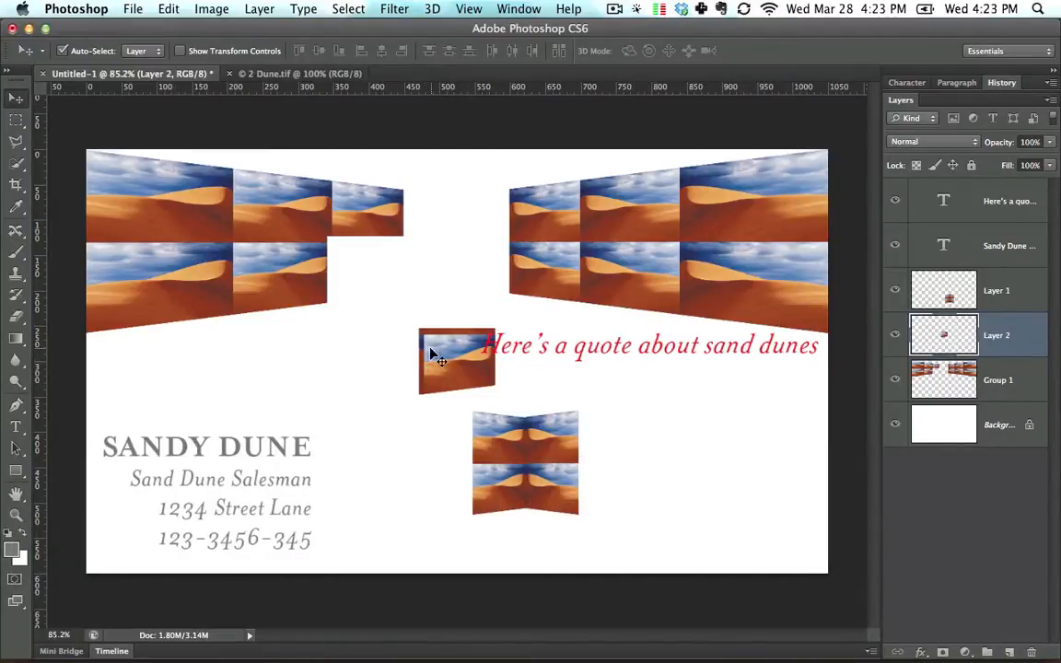
- Move the pasted tile back into the gap in the left dune wing, nudging it upward into alignment
{"action": "left_click_drag", "start_coordinate": [430, 348], "coordinate": [358, 335]}
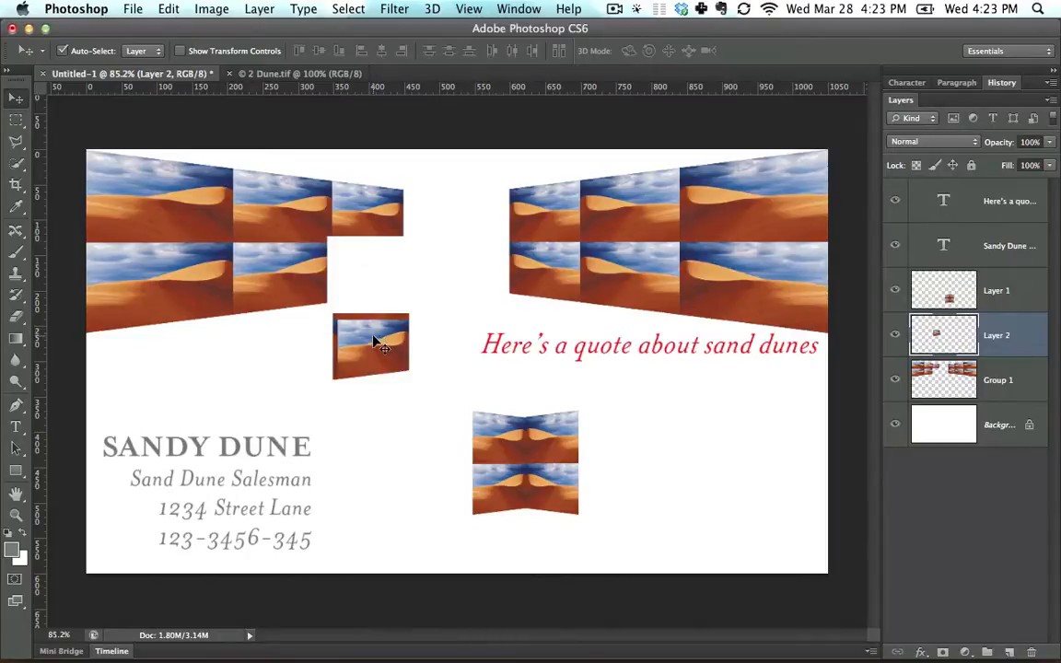
{"action": "left_click_drag", "start_coordinate": [372, 341], "coordinate": [367, 266]}
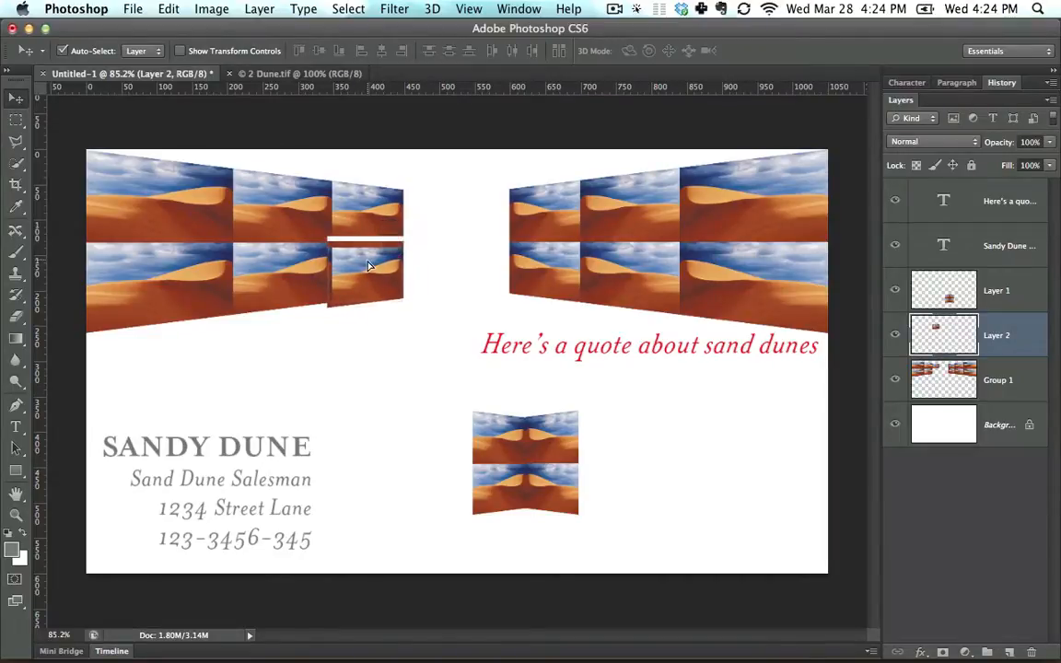
{"action": "key", "text": "Up"}
{"action": "key", "text": "Up"}
{"action": "key", "text": "Up"}
{"action": "key", "text": "Up"}
{"action": "key", "text": "Up"}
{"action": "key", "text": "Up"}
{"action": "key", "text": "Up"}
{"action": "key", "text": "Up"}
{"action": "key", "text": "Up"}
{"action": "key", "text": "Up"}
{"action": "key", "text": "Up"}
{"action": "key", "text": "Up"}
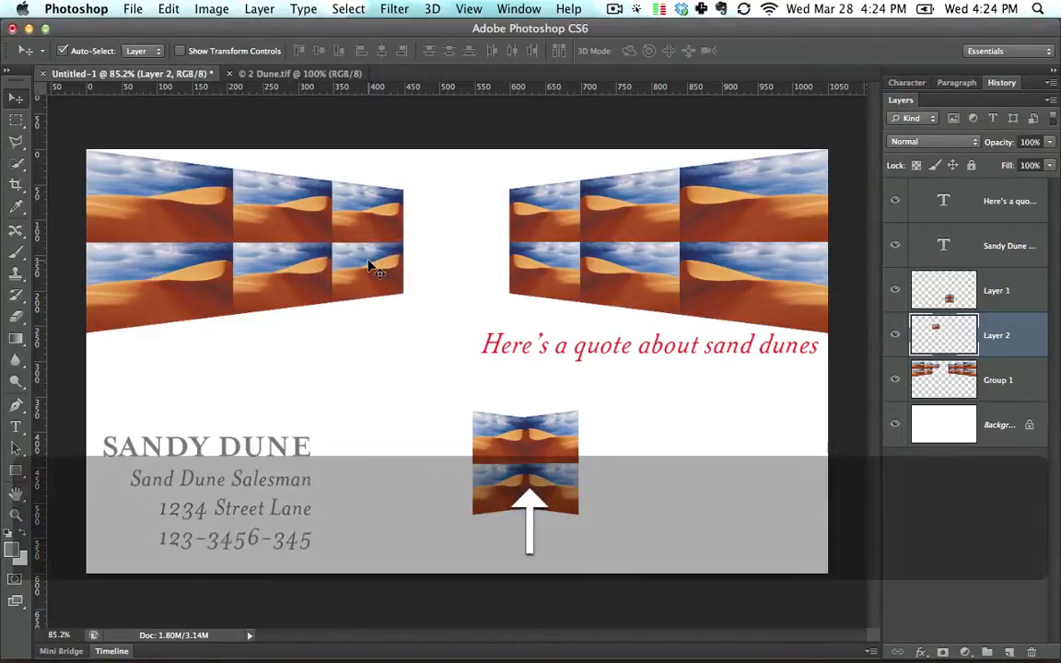
- Move the separated centre block of dune tiles back into the gap between the wings, and try shifting the Group 1 layer
{"action": "left_click_drag", "start_coordinate": [508, 475], "coordinate": [439, 245]}
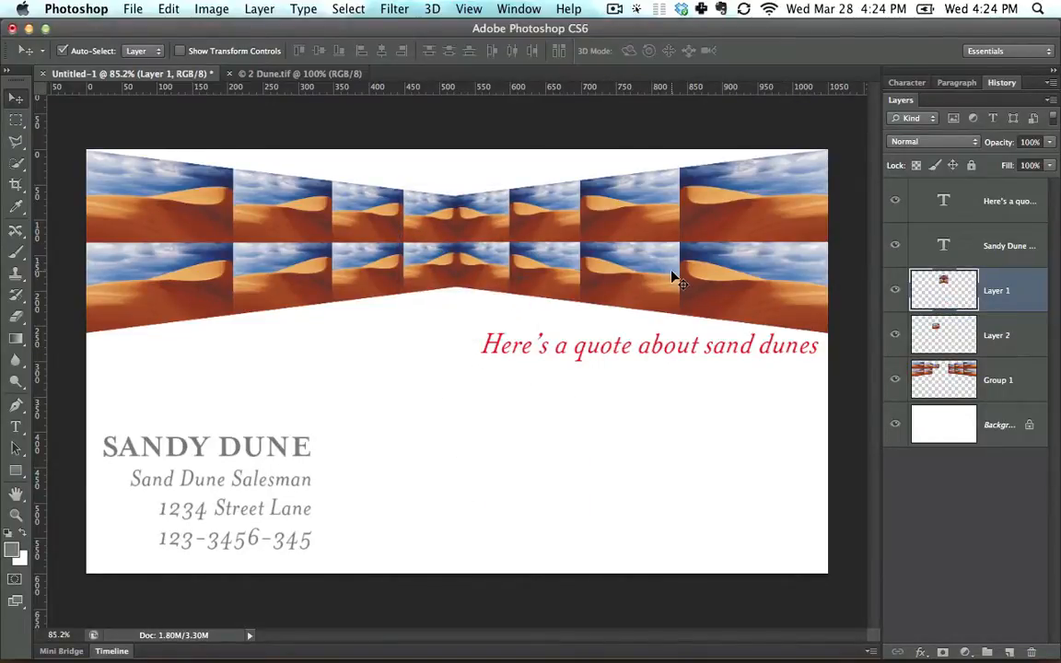
{"action": "left_click_drag", "start_coordinate": [743, 274], "coordinate": [615, 415]}
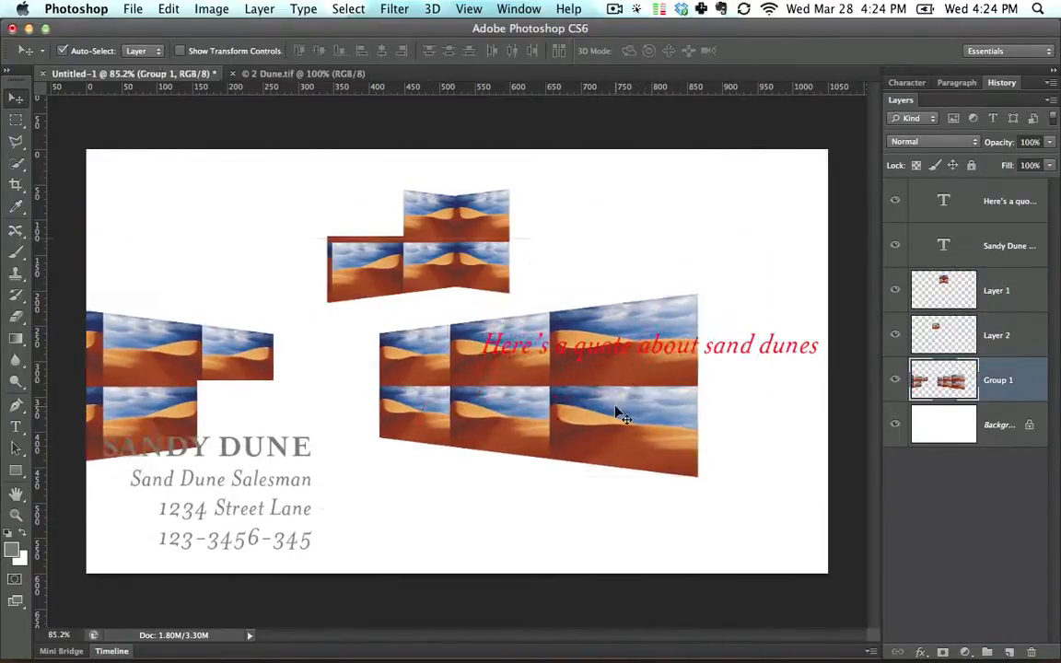
{"action": "key", "text": "super+z"}
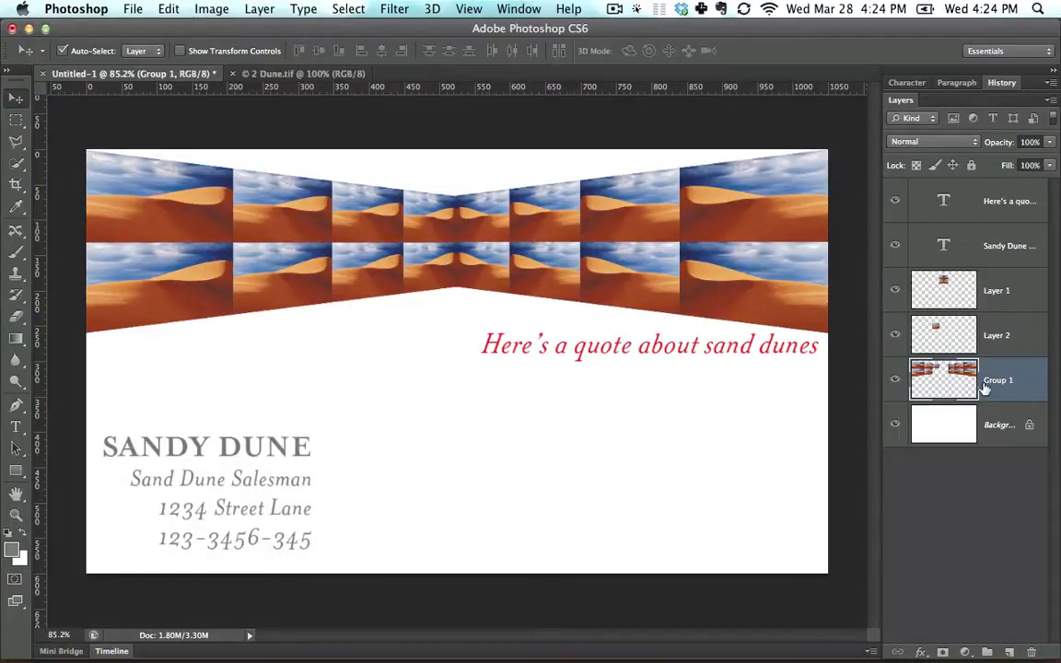
- Merge Layer 1, Layer 2 and Group 1 into one layer and try moving the combined dune artwork
{"action": "left_click", "coordinate": [999, 300], "text": "shift"}
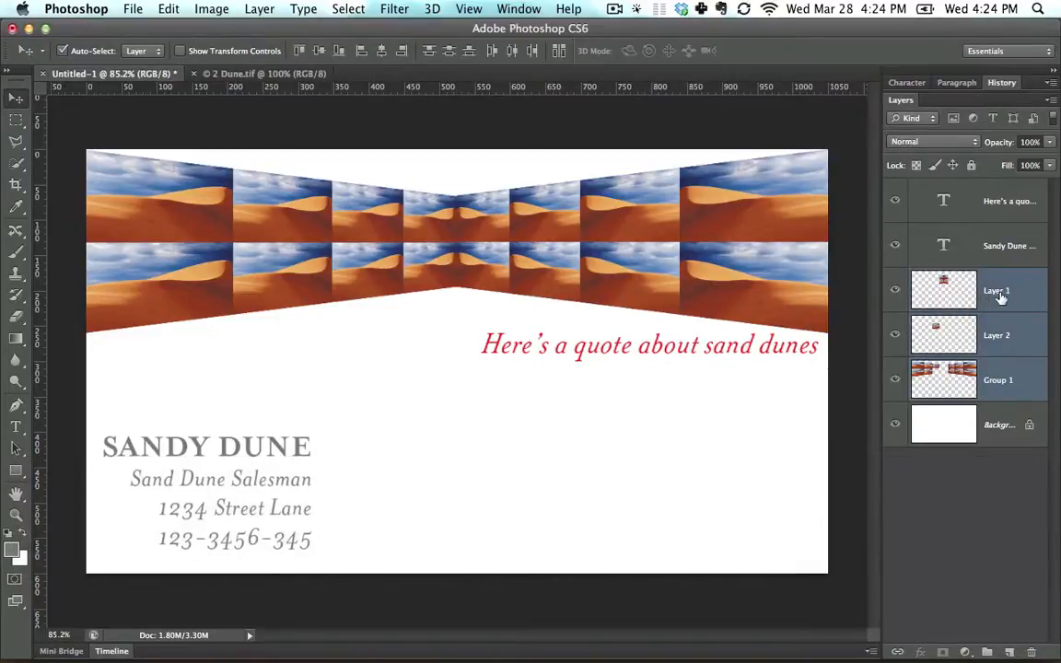
{"action": "right_click", "coordinate": [1001, 296]}
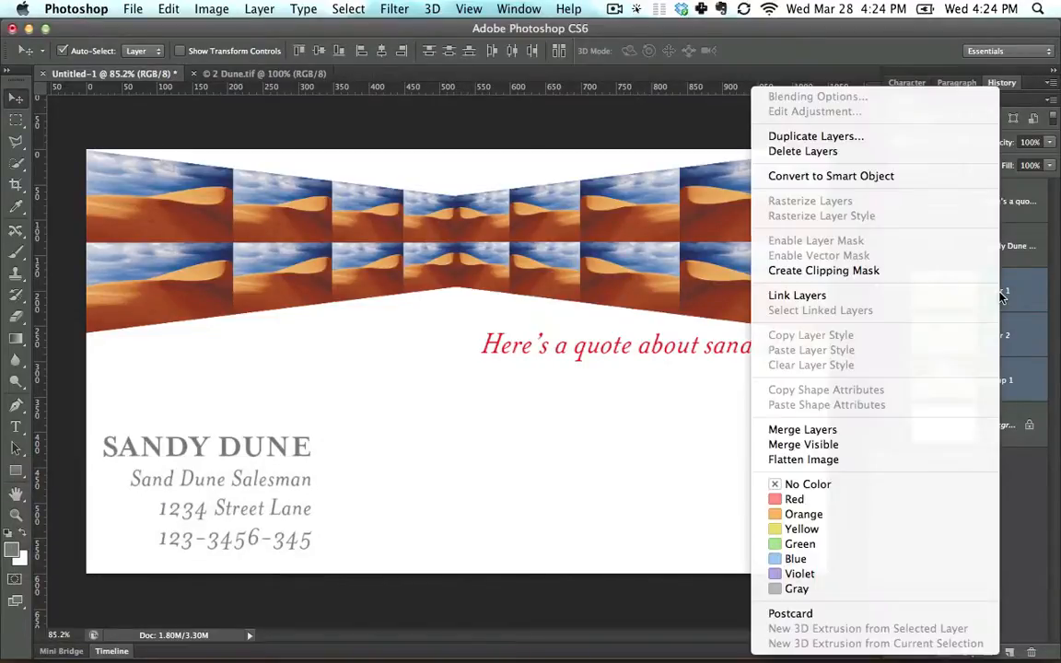
{"action": "left_click", "coordinate": [903, 434]}
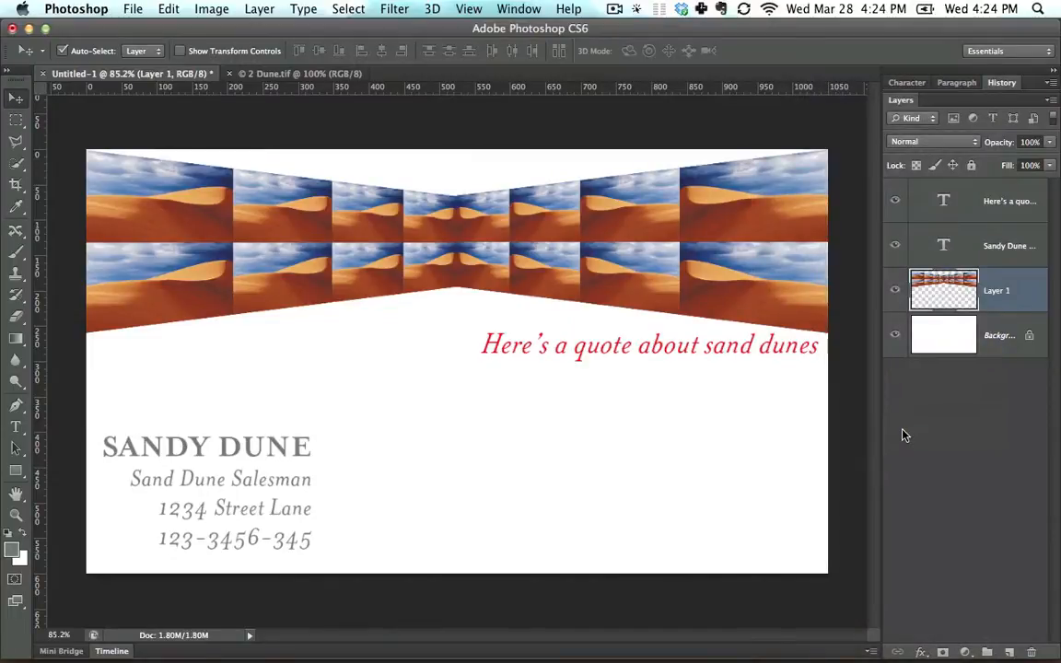
{"action": "left_click_drag", "start_coordinate": [677, 198], "coordinate": [663, 291]}
{"action": "key", "text": "super+z"}
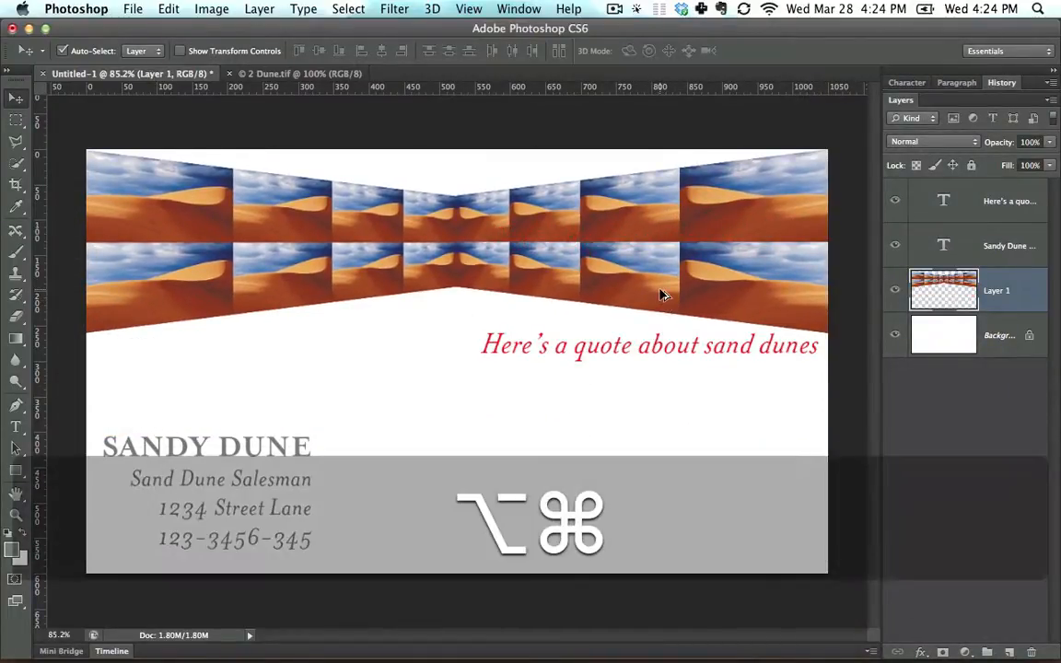
- Step back through the edits to the last Link Layers state before the dune layers were merged, checking it in the history
{"action": "key", "text": "alt+super+z"}
{"action": "key", "text": "alt+super+z"}
{"action": "key", "text": "alt+super+z"}
{"action": "key", "text": "alt+super+z"}
{"action": "key", "text": "alt+super+z"}
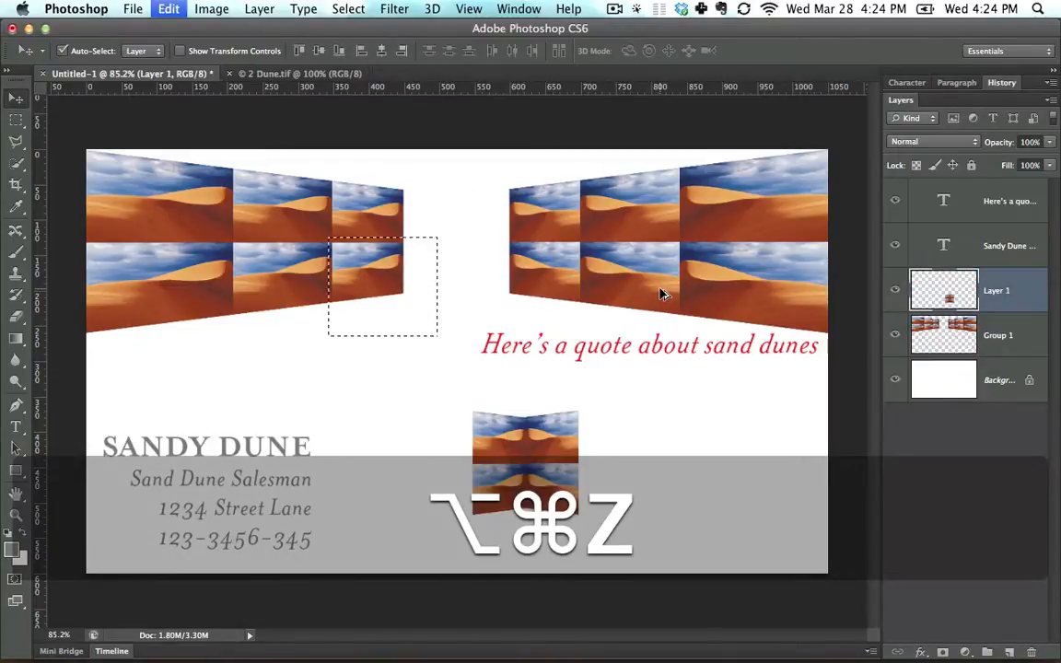
{"action": "key", "text": "alt+super+z"}
{"action": "key", "text": "alt+super+z"}
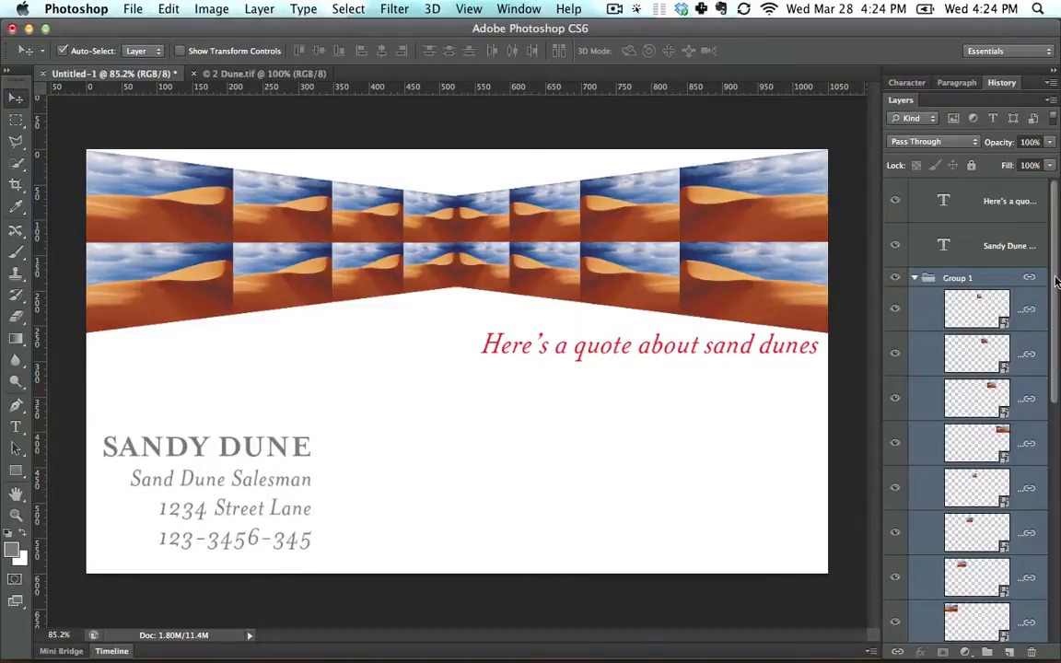
{"action": "left_click_drag", "start_coordinate": [1057, 234], "coordinate": [1057, 433]}
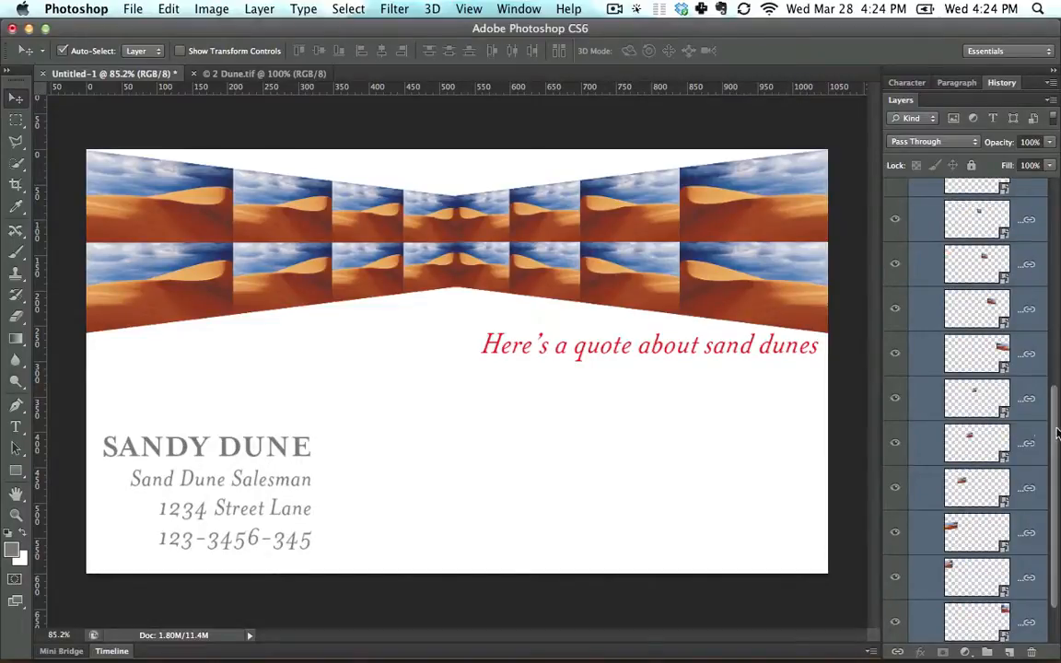
{"action": "left_click", "coordinate": [1000, 83]}
{"action": "scroll", "coordinate": [1031, 144], "scroll_direction": "down", "scroll_amount": 2}
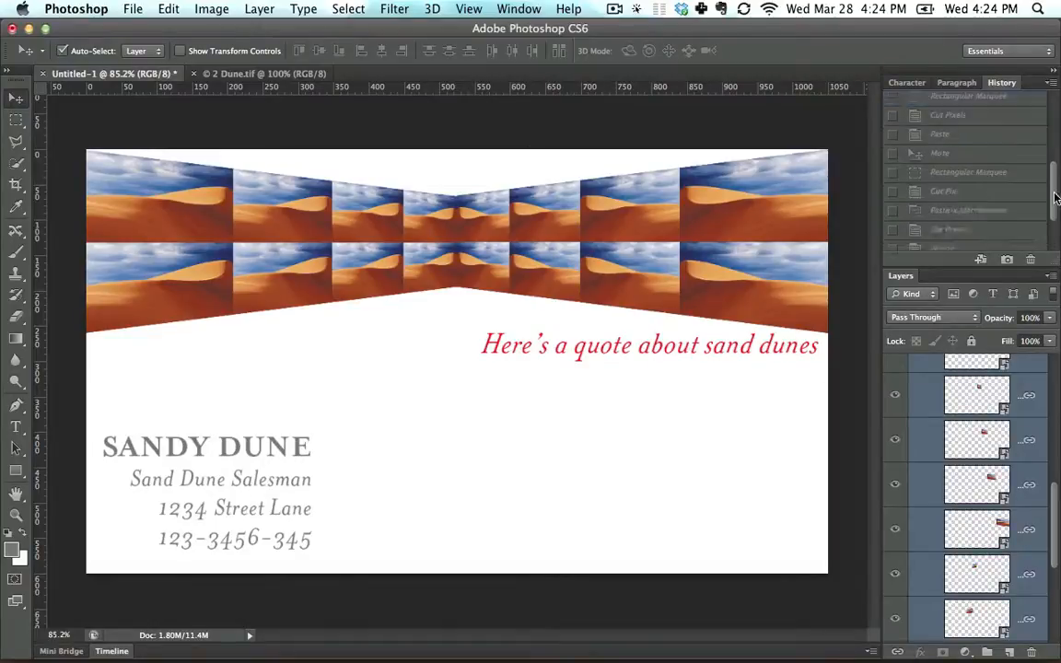
{"action": "scroll", "coordinate": [1041, 147], "scroll_direction": "up", "scroll_amount": 5}
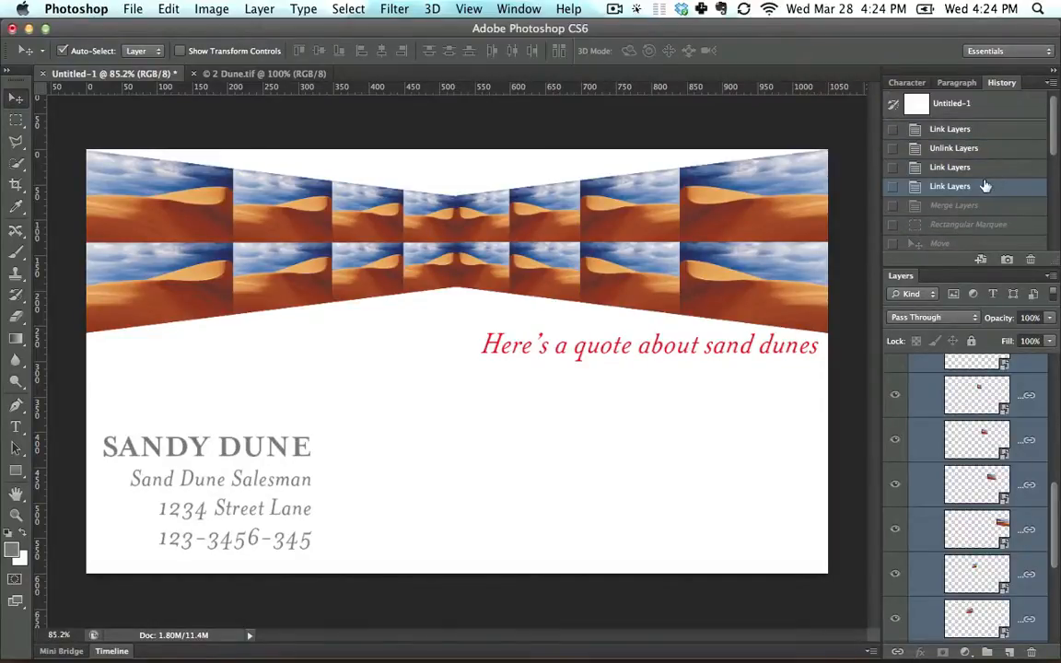
{"action": "left_click", "coordinate": [1000, 83]}
- Unlink all the dune tile layers inside Group 1 and try moving one lower tile of the right wing on its own
{"action": "left_click", "coordinate": [1017, 304]}
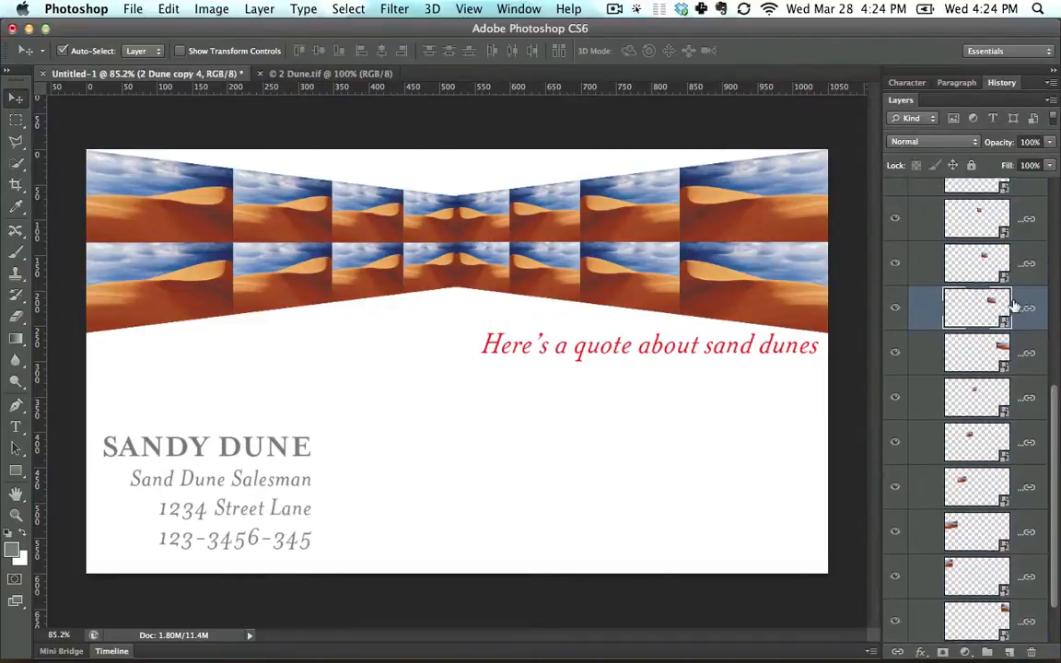
{"action": "scroll", "coordinate": [1015, 309], "scroll_direction": "up", "scroll_amount": 3}
{"action": "scroll", "coordinate": [1015, 308], "scroll_direction": "up", "scroll_amount": 10}
{"action": "left_click", "coordinate": [1017, 307]}
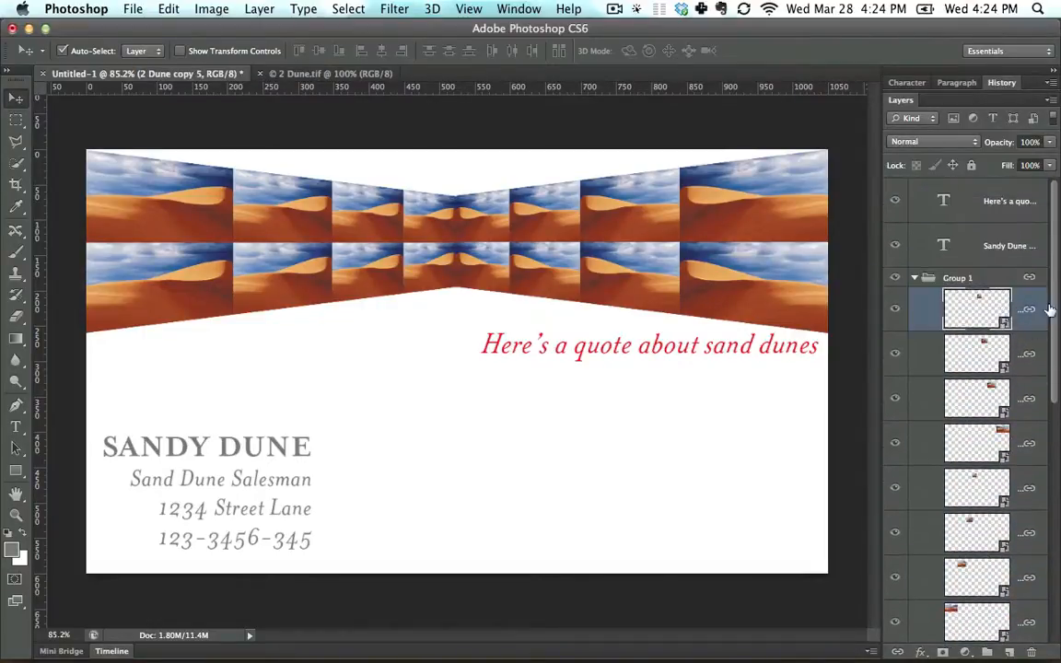
{"action": "left_click_drag", "start_coordinate": [1054, 308], "coordinate": [1056, 534]}
{"action": "left_click", "coordinate": [973, 573], "text": "shift"}
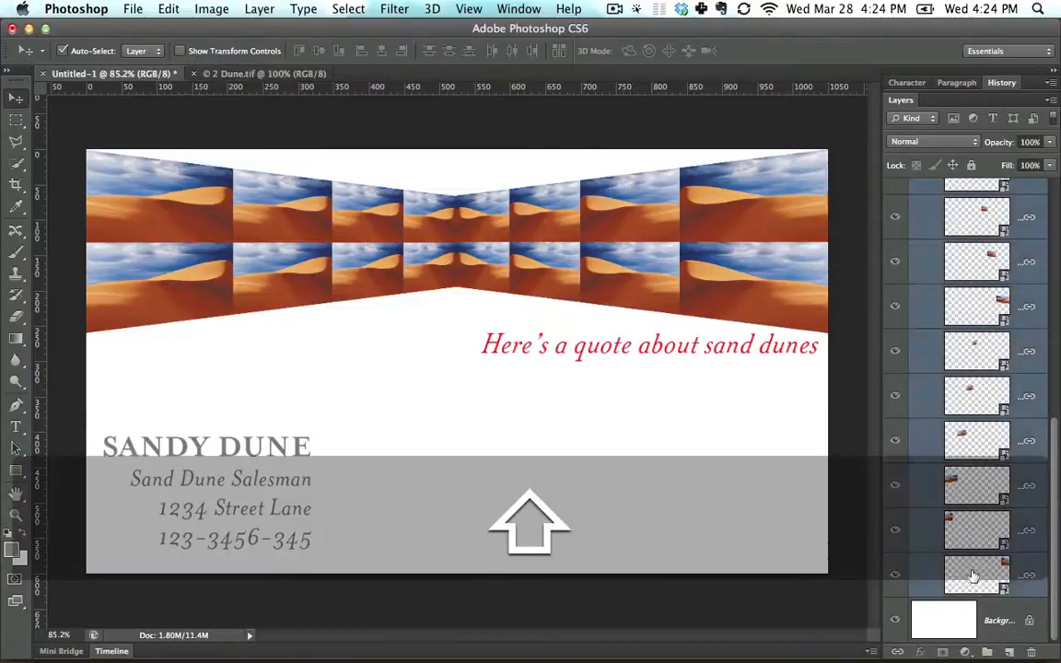
{"action": "left_click", "coordinate": [897, 653]}
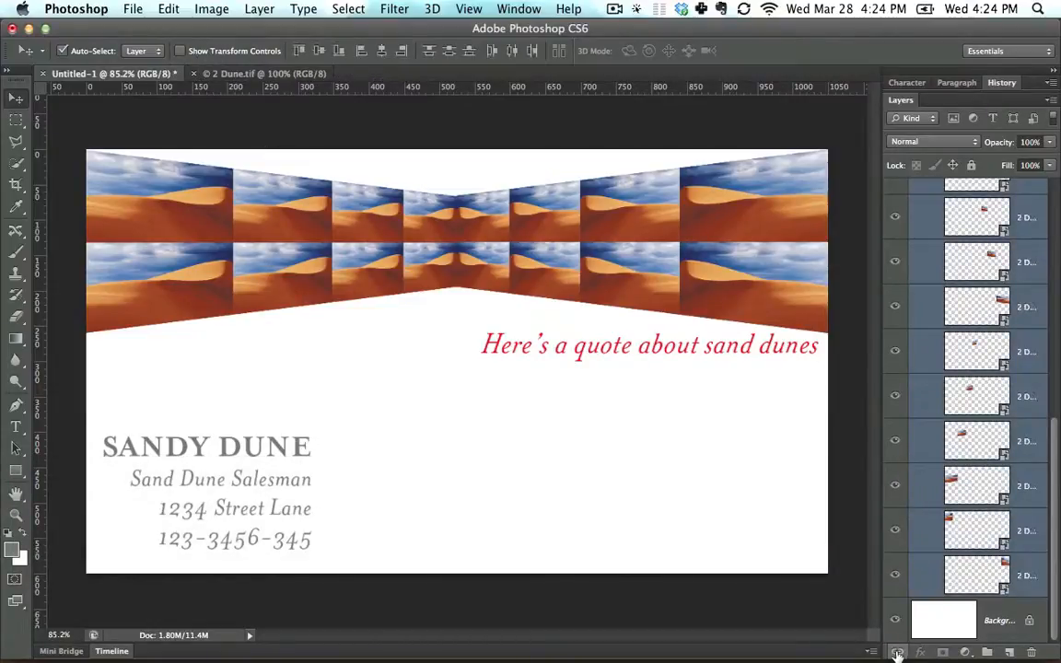
{"action": "left_click_drag", "start_coordinate": [633, 287], "coordinate": [639, 474]}
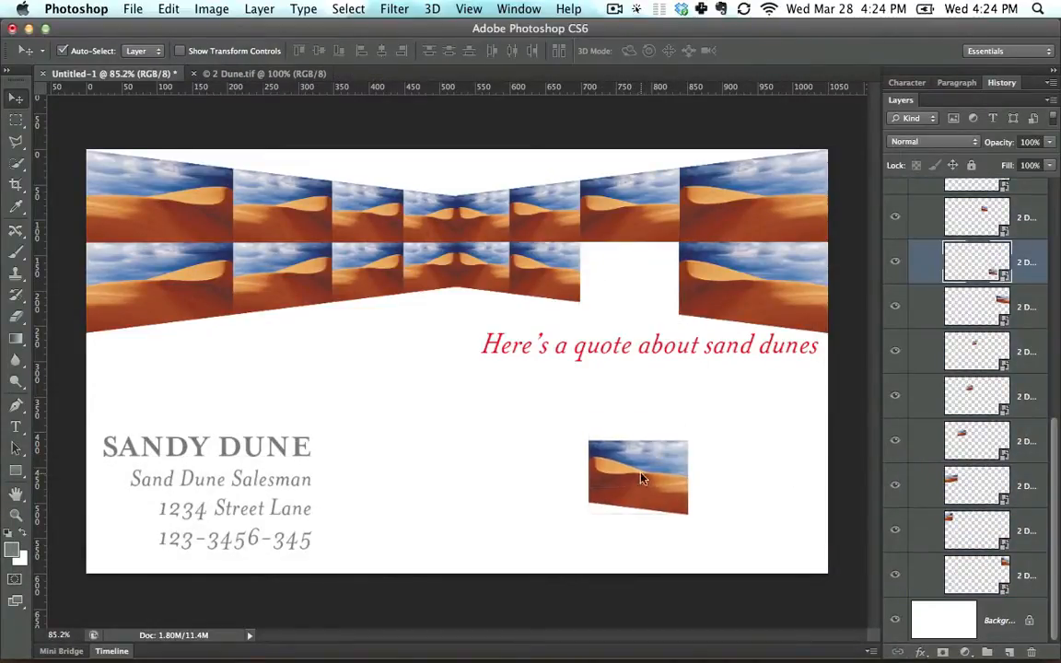
{"action": "key", "text": "super+z"}
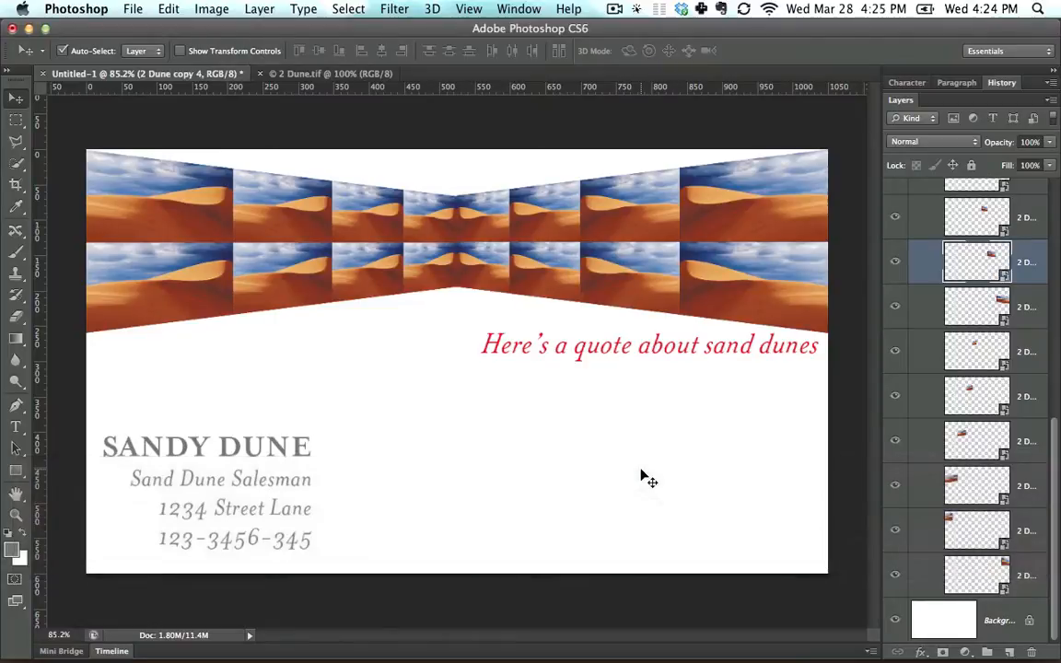
- Select all the unlinked dune tile layers inside Group 1 and merge them into a single layer
{"action": "left_click", "coordinate": [1035, 576]}
{"action": "scroll", "coordinate": [1054, 525], "scroll_direction": "up", "scroll_amount": 5}
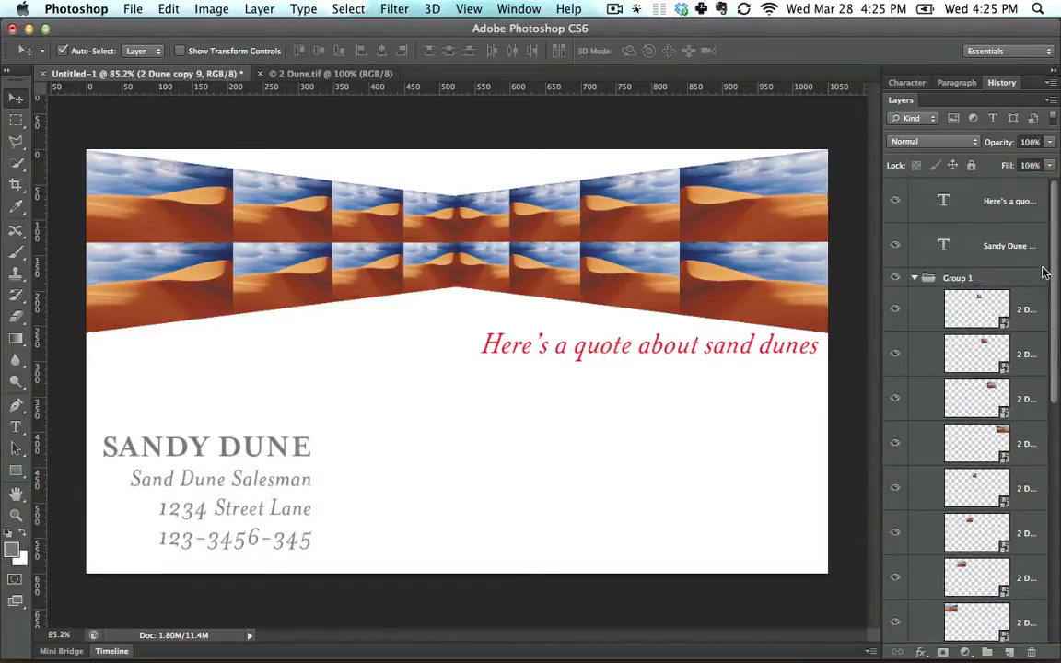
{"action": "left_click", "coordinate": [1013, 304], "text": "shift"}
{"action": "right_click", "coordinate": [1013, 299]}
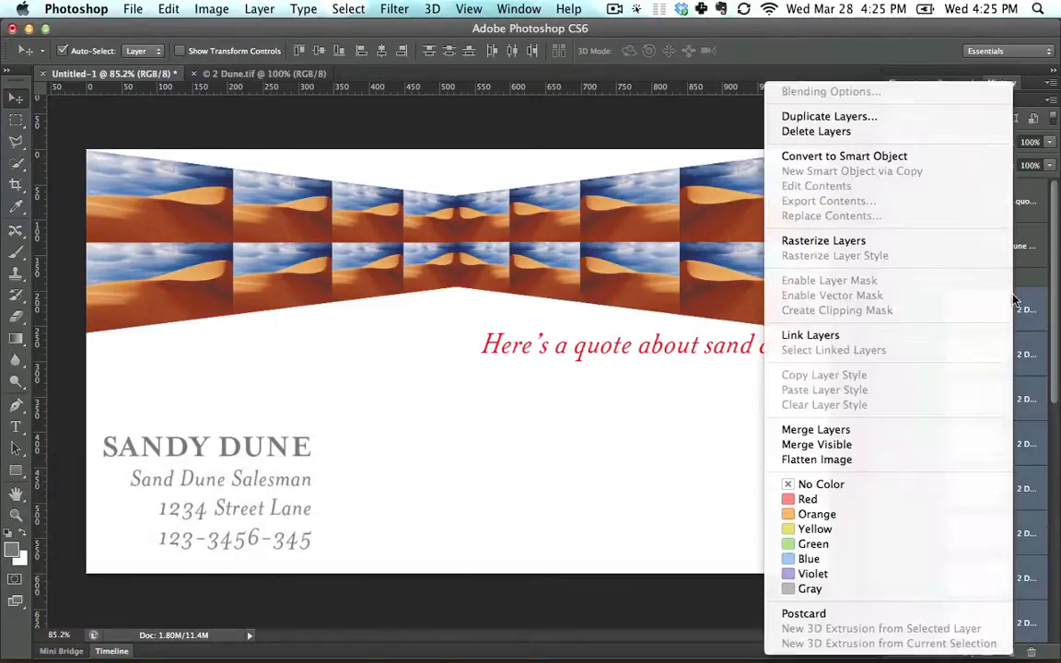
{"action": "left_click", "coordinate": [895, 429]}
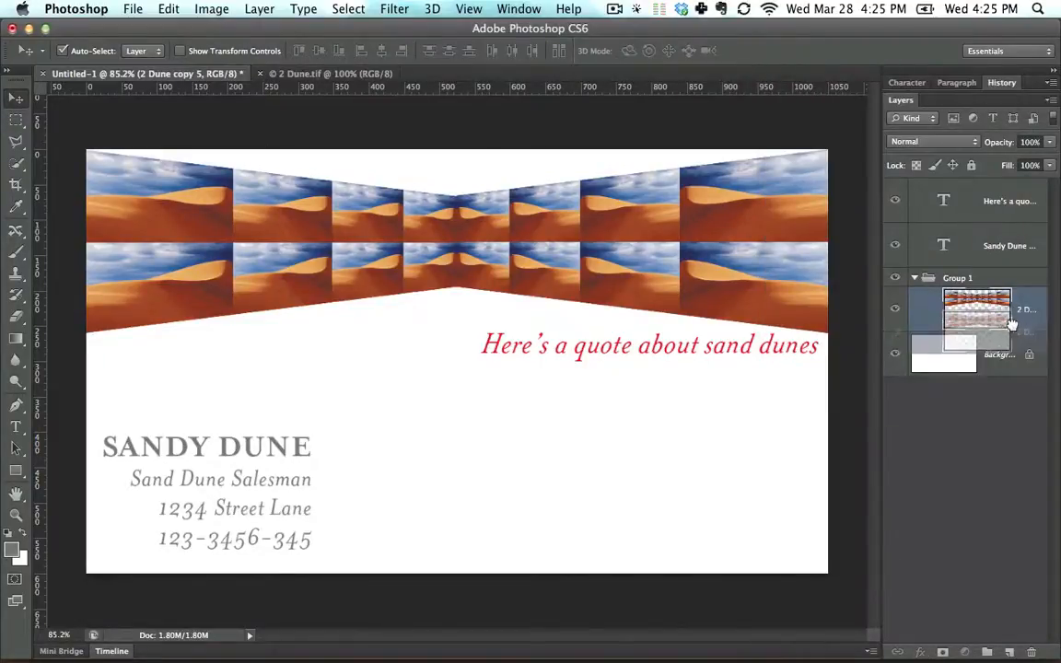